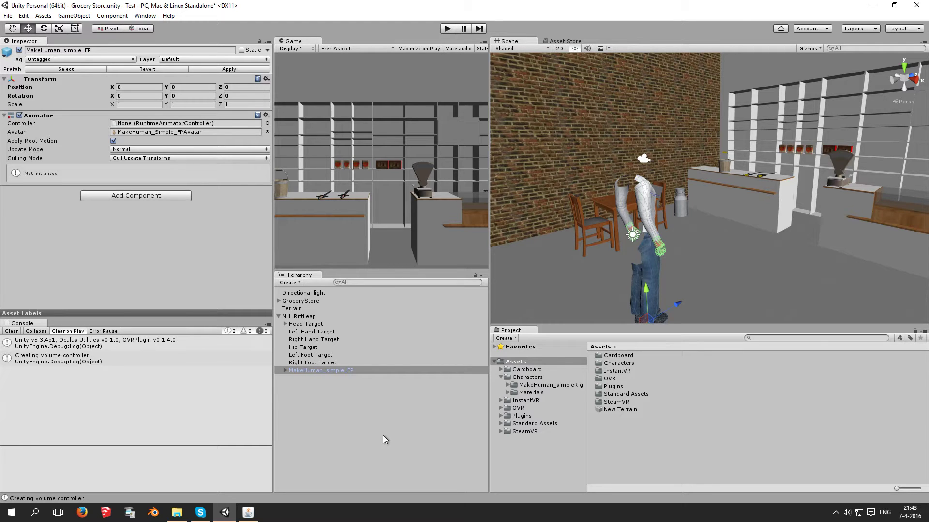
# Select MakeHuman_simple_FP under the MH_RiftLeap rig and reveal its child meshes.
pyautogui.moveTo(755, 262); pyautogui.dragTo(657, 176, button='middle')
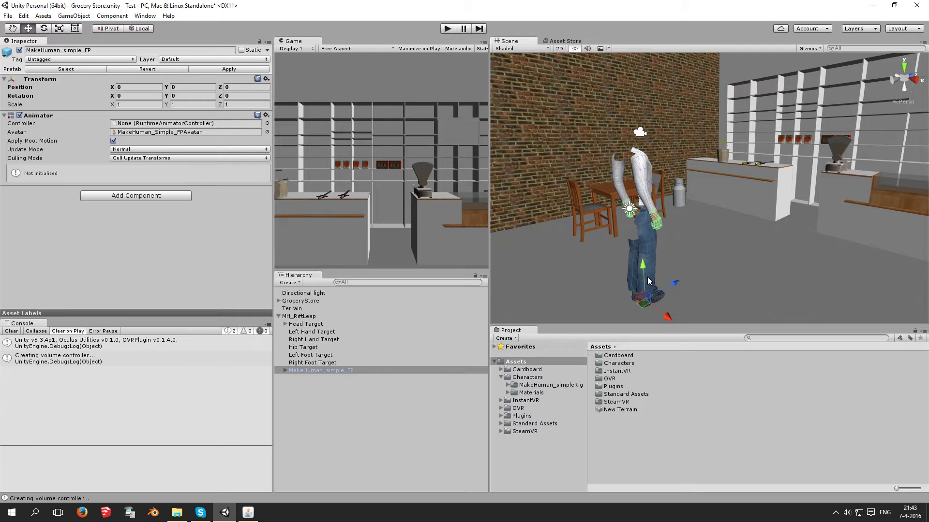
pyautogui.click(302, 318)
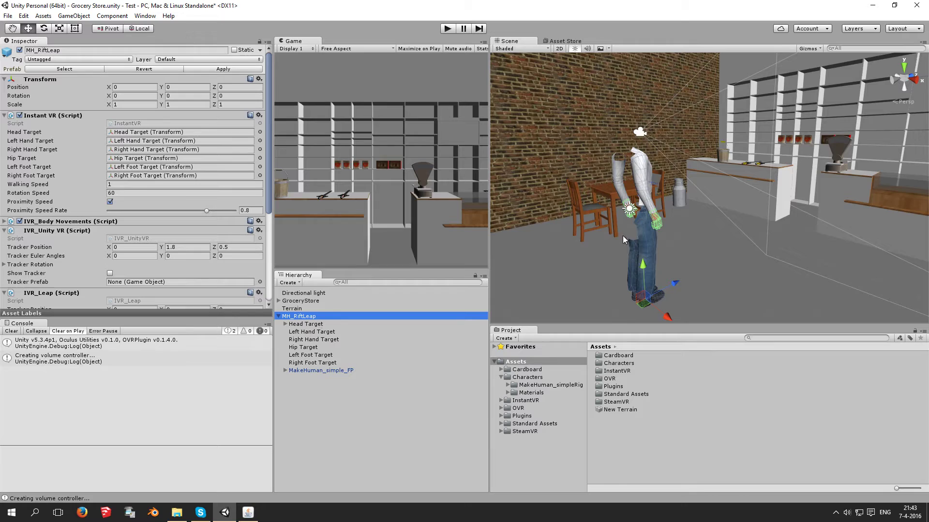
pyautogui.moveTo(625, 240)
pyautogui.keyDown('alt'); pyautogui.mouseDown()
pyautogui.moveTo(630, 228)
pyautogui.moveTo(642, 238)
pyautogui.mouseUp(); pyautogui.keyUp('alt')
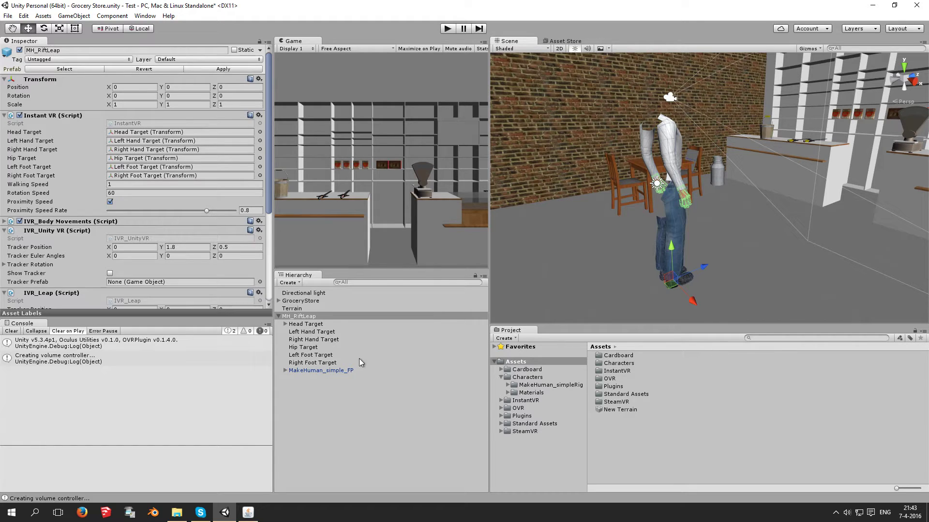
pyautogui.click(339, 370)
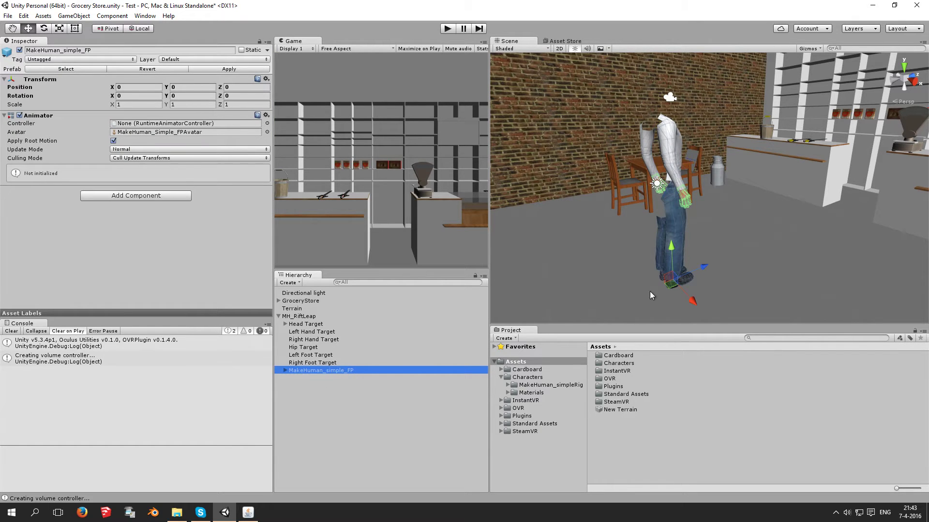
pyautogui.click(284, 370)
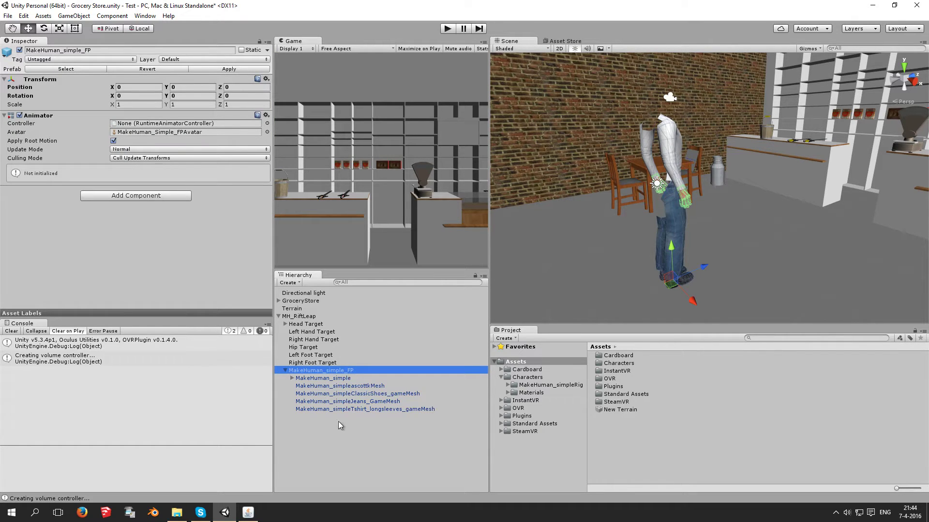
# Select the ClassicShoes, Jeans and long-sleeve shirt meshes and disable their rendering and activation.
pyautogui.click(351, 393)
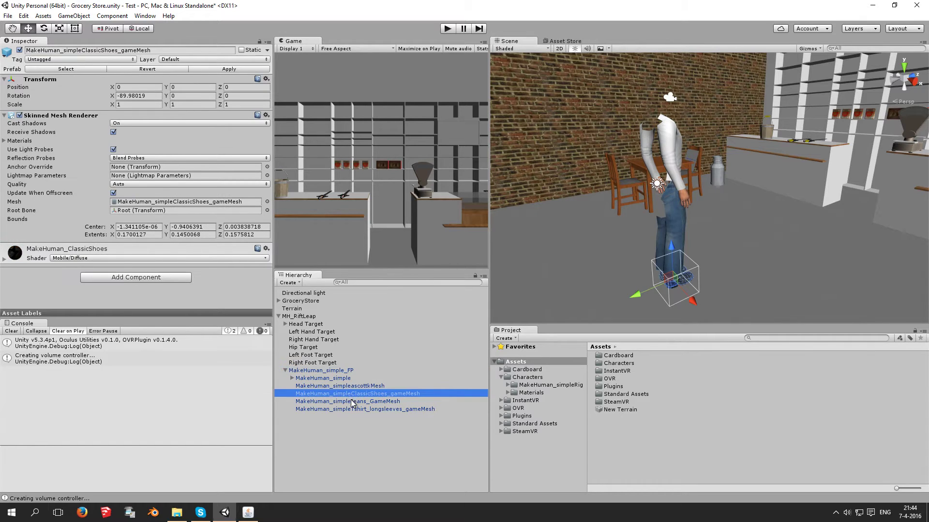
pyautogui.click(352, 403)
pyautogui.click(351, 394)
pyautogui.press('Up')
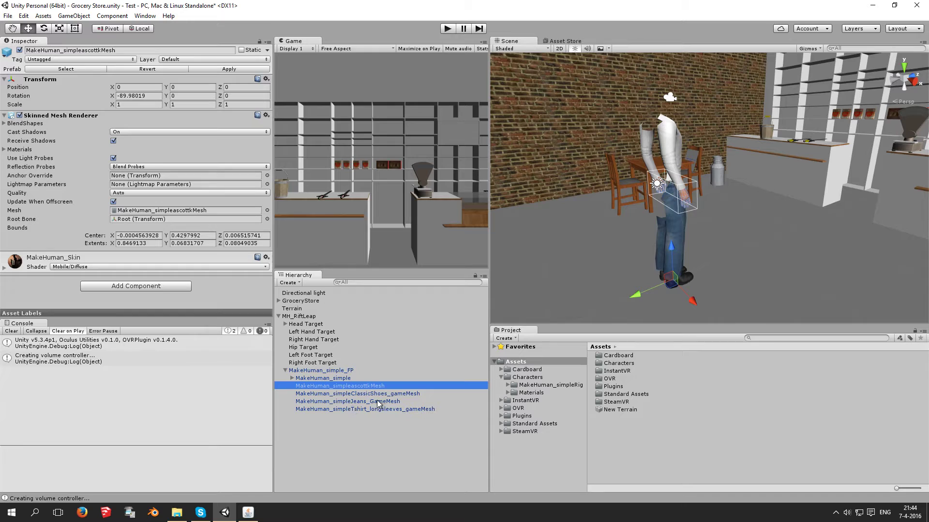
pyautogui.press('Down')
pyautogui.hotkey('shift', 'Down')
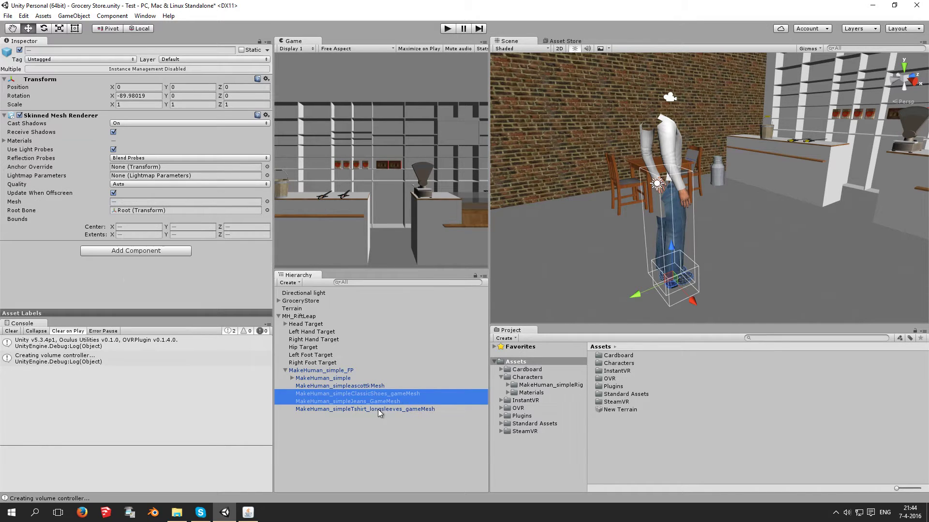
pyautogui.keyDown('shift'); pyautogui.click(376, 409); pyautogui.keyUp('shift')
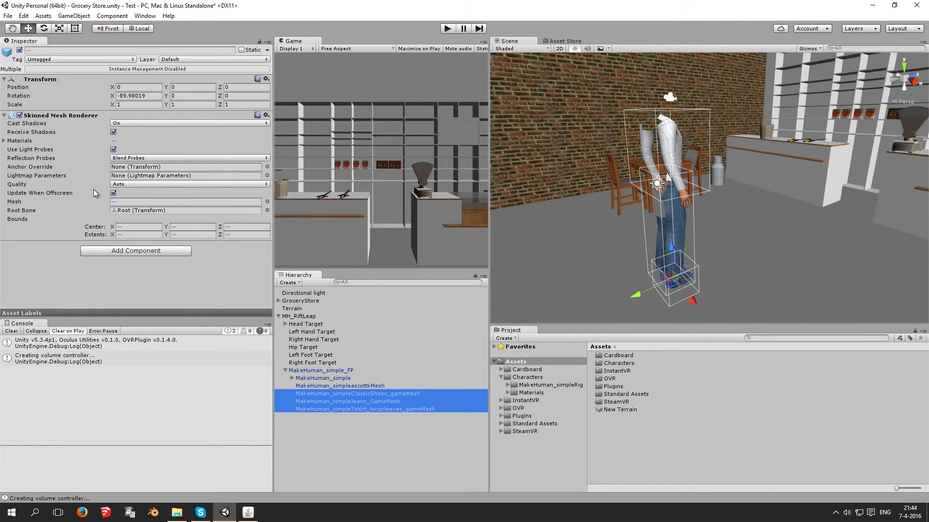
pyautogui.click(19, 116)
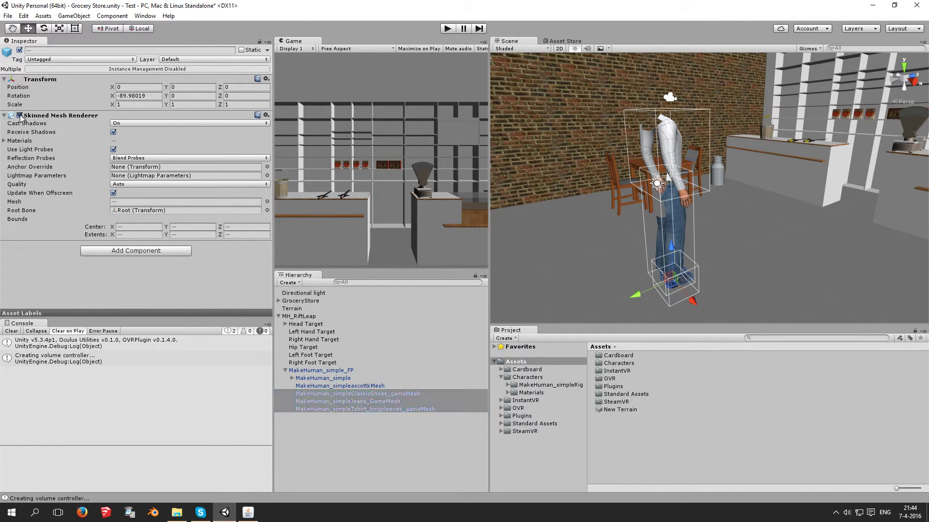
pyautogui.click(19, 50)
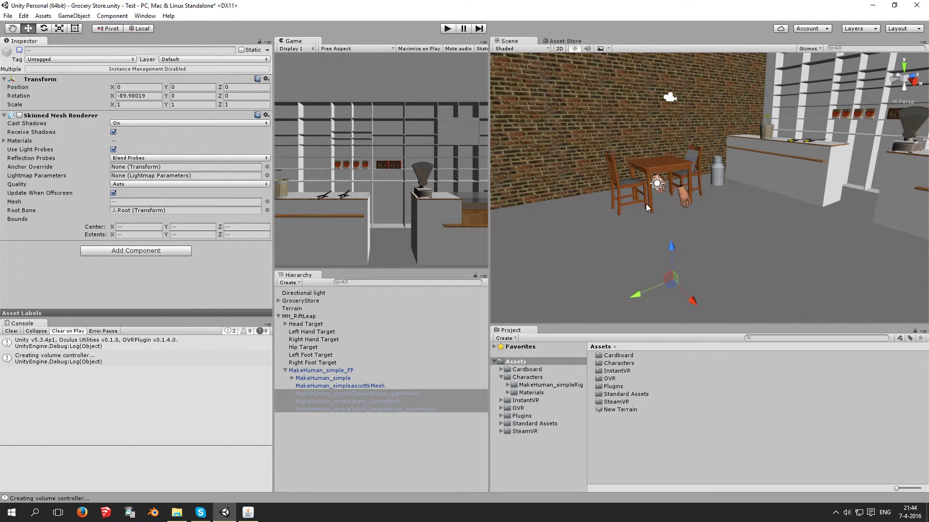
pyautogui.moveTo(649, 208); pyautogui.dragTo(680, 212, button='right')
pyautogui.scroll(-2, 691, 215)
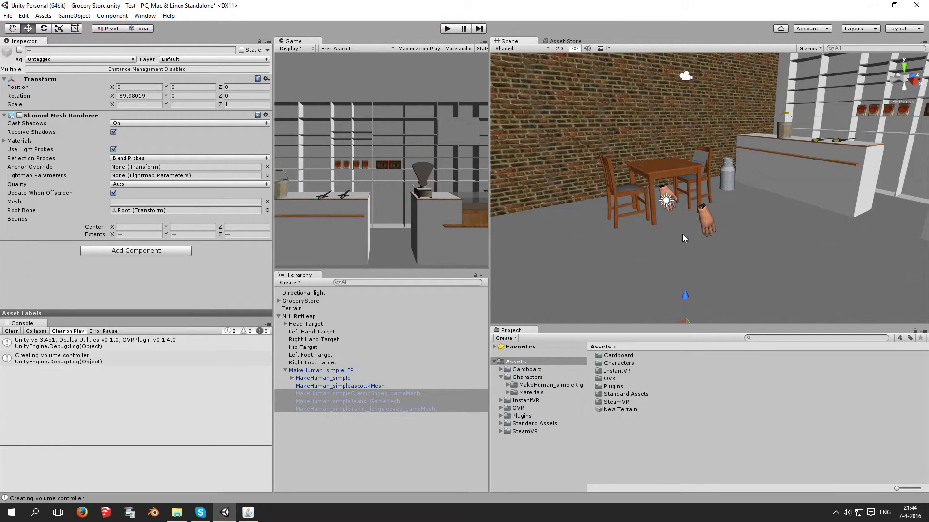
# Delete the ClassicShoes, Jeans and Tshirt meshes, breaking the prefab, leaving only the body mesh.
pyautogui.click(379, 461)
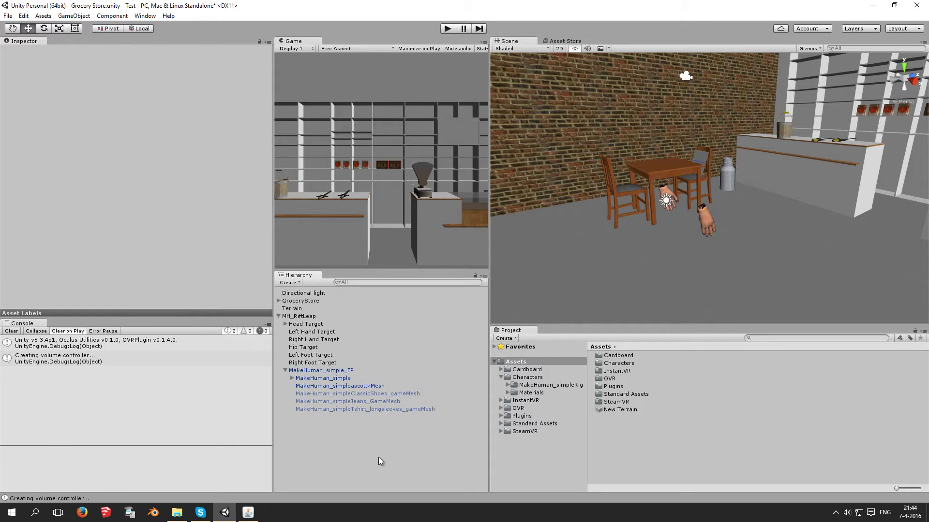
pyautogui.click(355, 395)
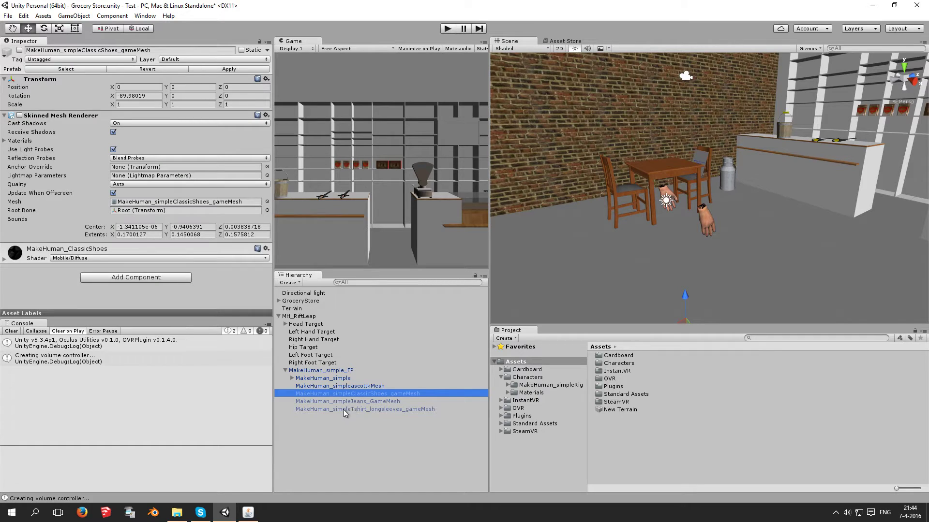
pyautogui.keyDown('shift'); pyautogui.click(343, 410); pyautogui.keyUp('shift')
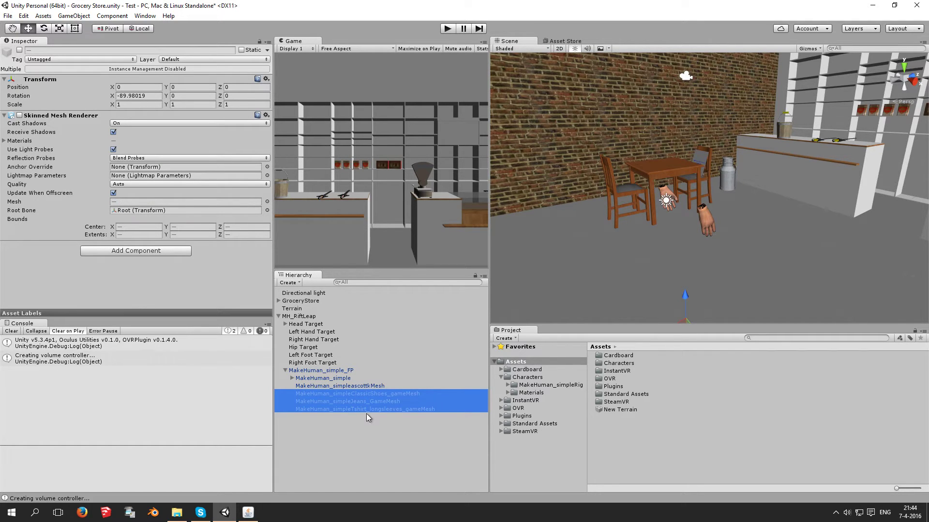
pyautogui.press('Delete')
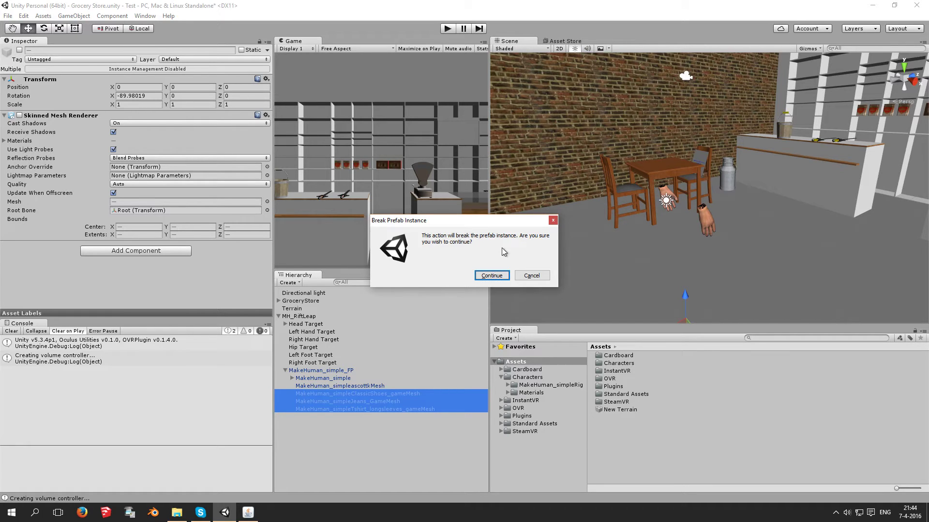
pyautogui.click(491, 276)
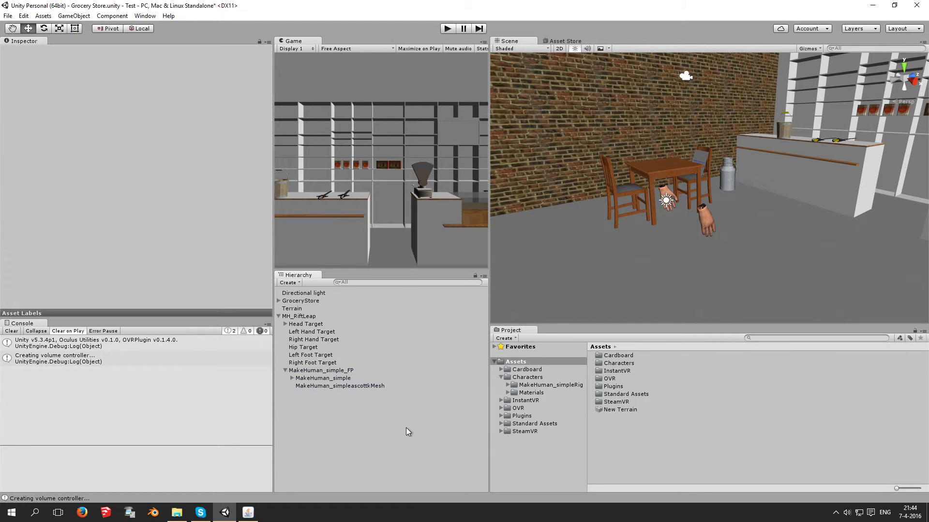
pyautogui.click(447, 30)
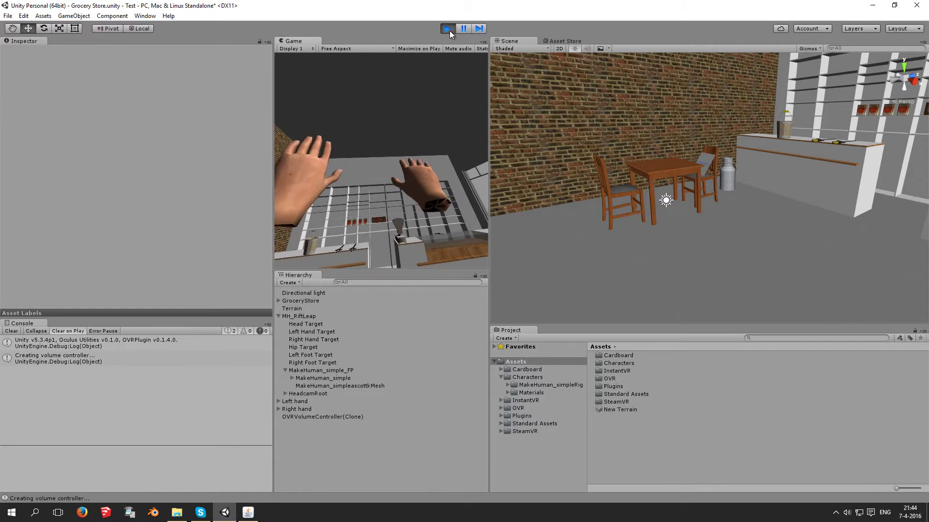
pyautogui.click(447, 29)
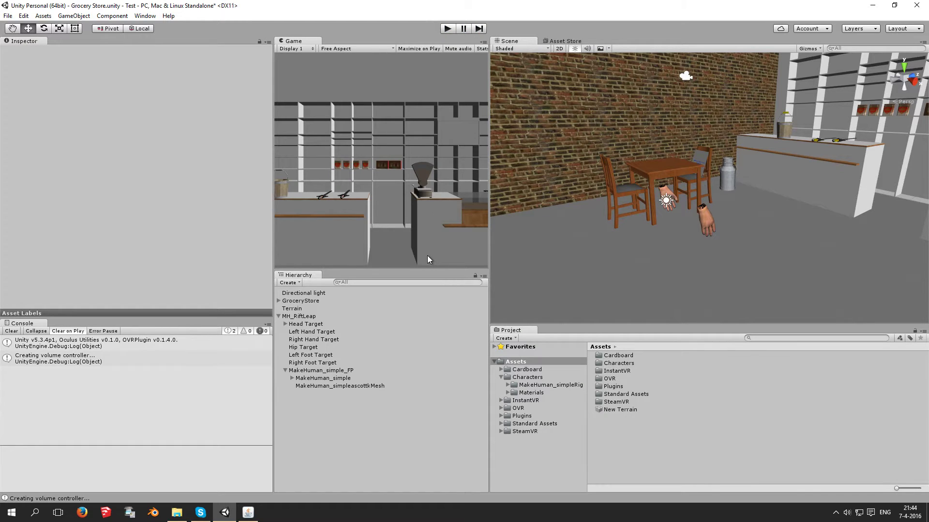
# Place the MakeHuman_simple FP and TP prefabs from the MakeHuman_simpleRig folder into the scene.
pyautogui.click(527, 378)
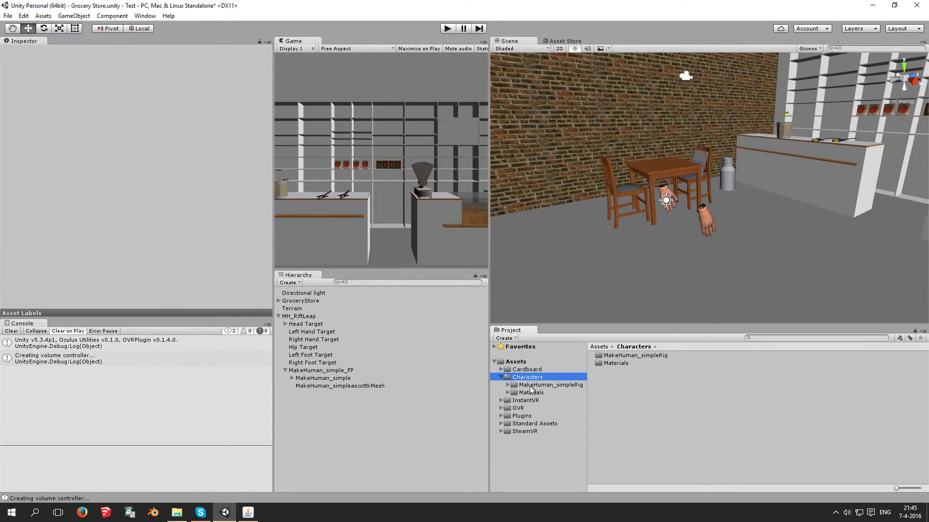
pyautogui.click(538, 385)
pyautogui.click(624, 392)
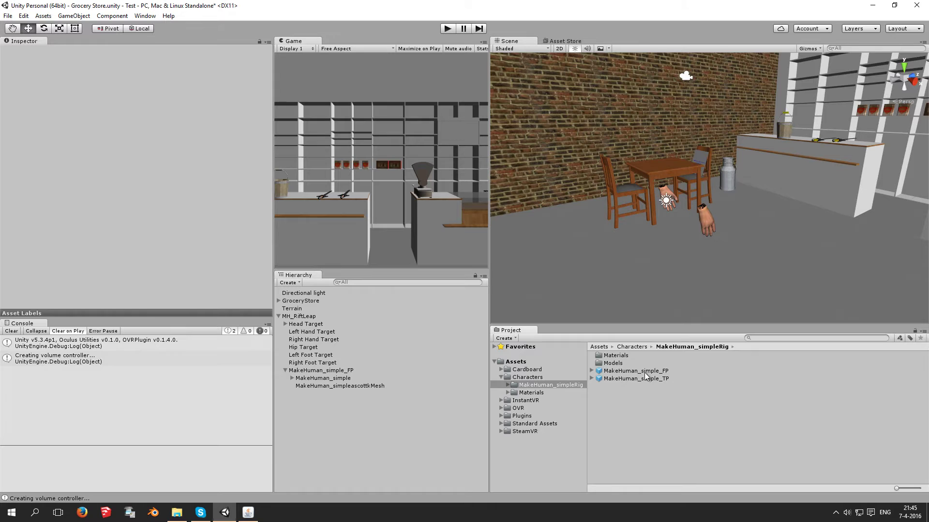
pyautogui.moveTo(644, 373)
pyautogui.mouseDown()
pyautogui.moveTo(733, 275)
pyautogui.moveTo(762, 271)
pyautogui.moveTo(725, 290)
pyautogui.mouseUp()
pyautogui.moveTo(654, 381); pyautogui.dragTo(738, 268)
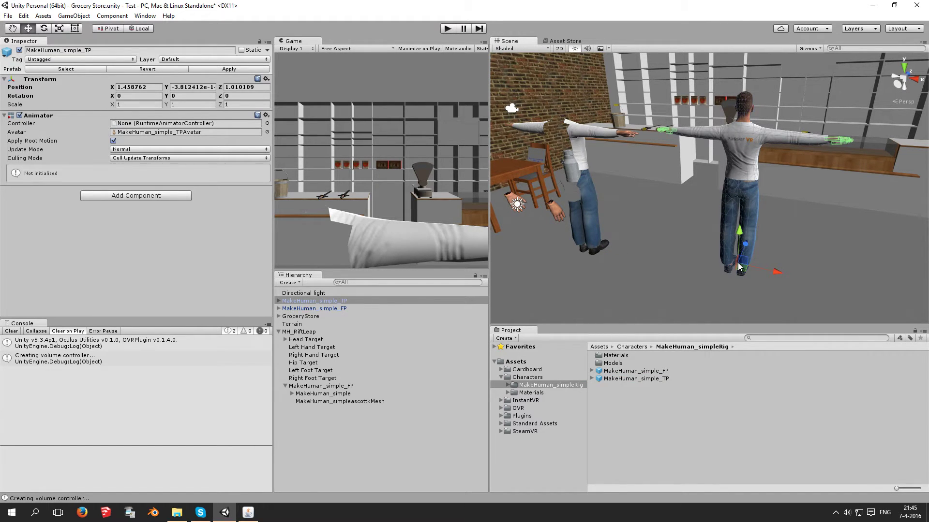
# Delete the newly placed standalone MakeHuman_simple_TP and _FP characters from the scene.
pyautogui.moveTo(739, 268); pyautogui.dragTo(666, 268, button='middle')
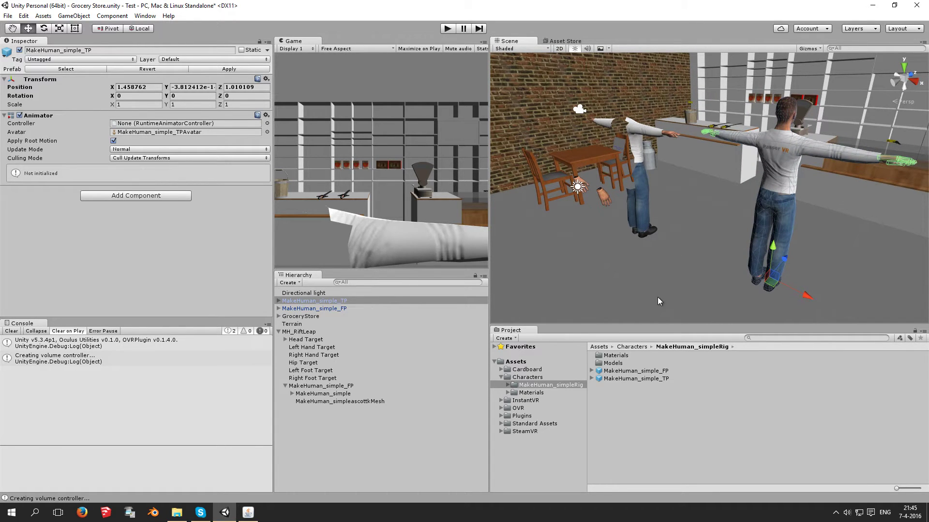
pyautogui.click(346, 301)
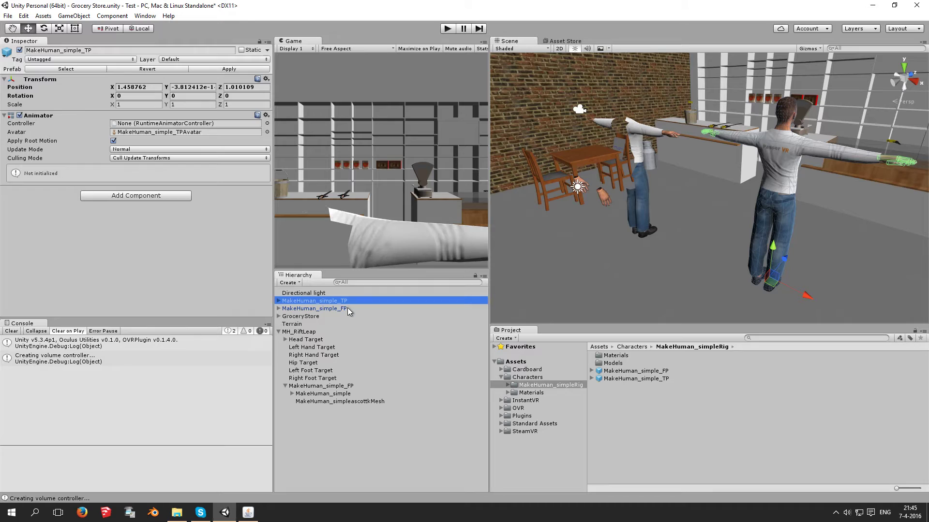
pyautogui.keyDown('ctrl'); pyautogui.click(348, 308); pyautogui.keyUp('ctrl')
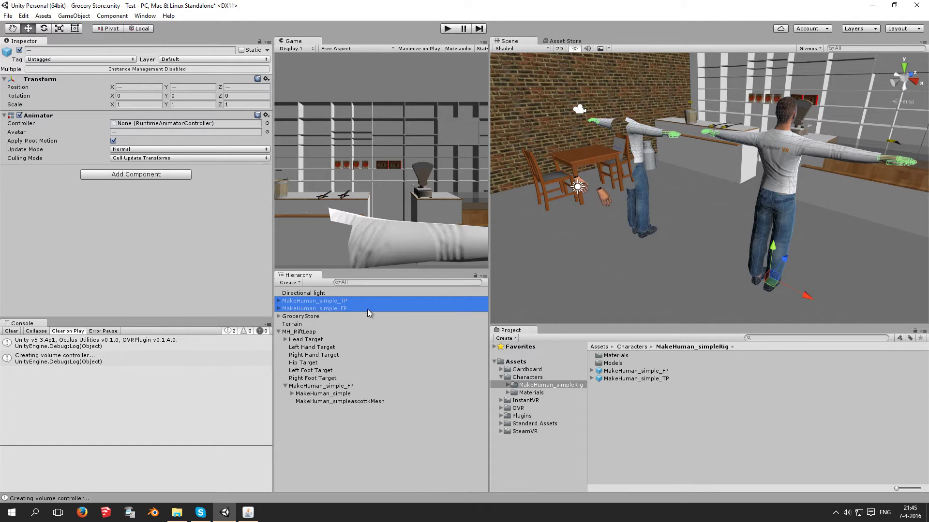
pyautogui.press('Delete')
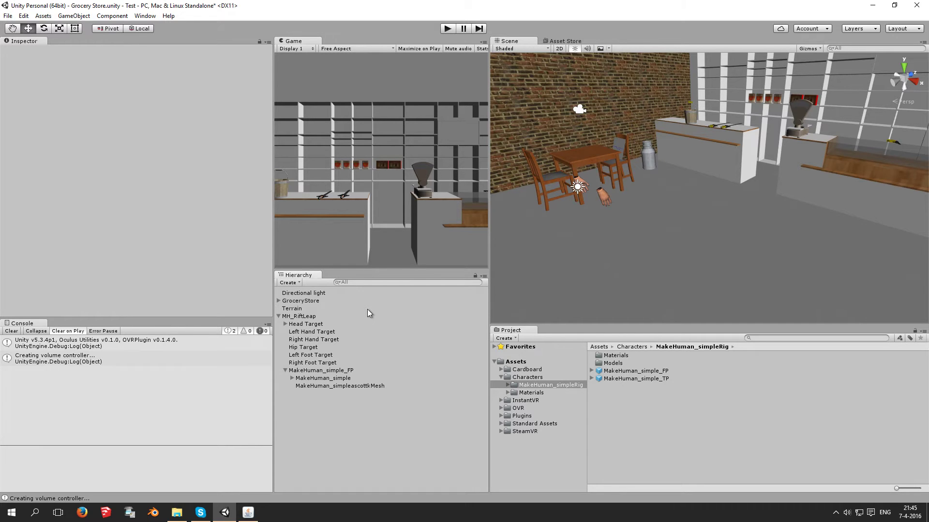
# Delete the MakeHuman_simple_FP character from the MH_RiftLeap rig.
pyautogui.click(306, 317)
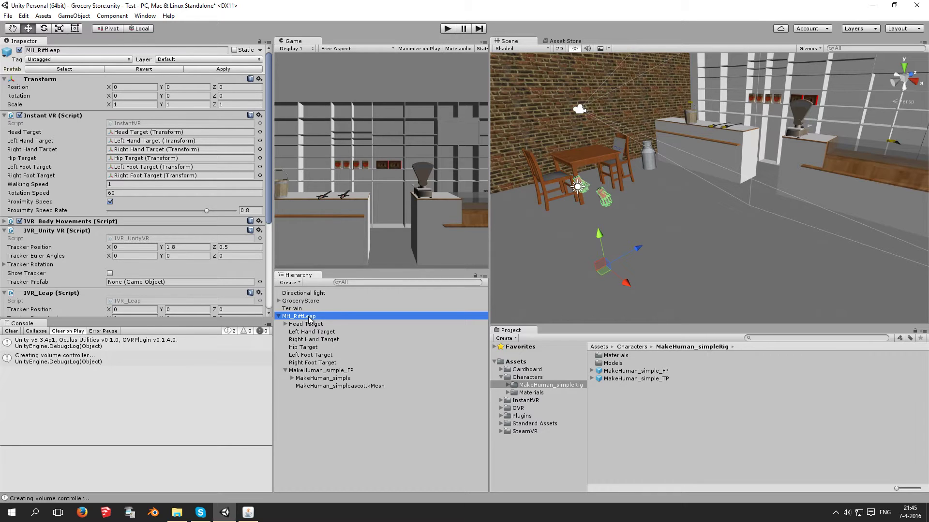
pyautogui.click(304, 371)
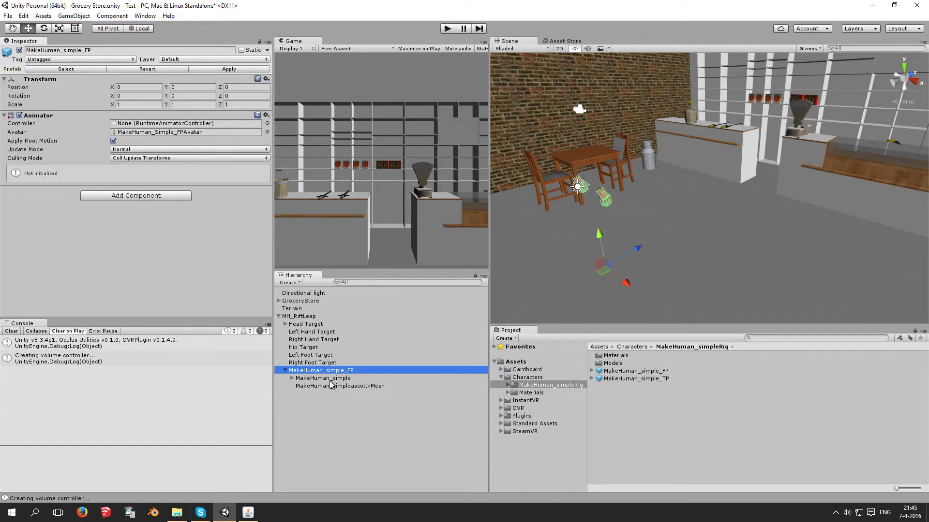
pyautogui.press('Delete')
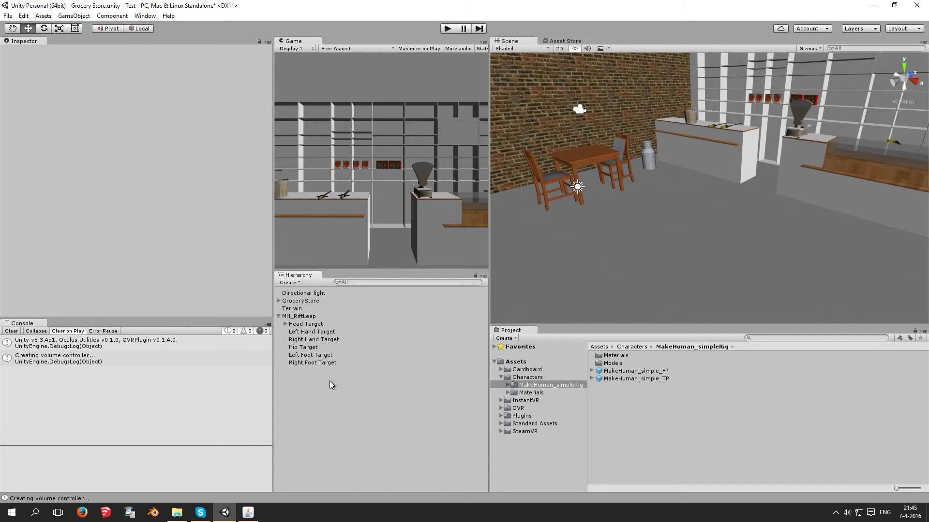
# Drop the MakeHuman_simple_TP prefab into the scene as a child of MH_RiftLeap.
pyautogui.click(294, 317)
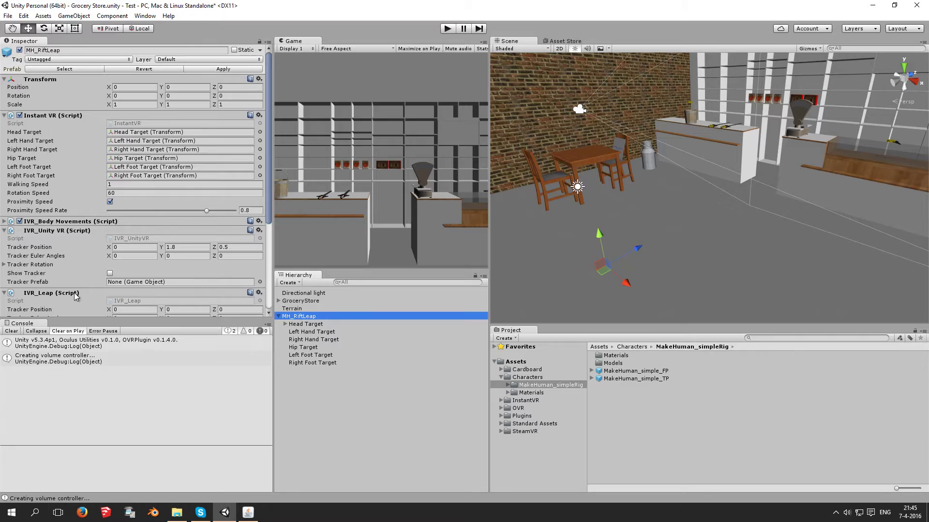
pyautogui.click(623, 381)
pyautogui.moveTo(623, 383)
pyautogui.mouseDown()
pyautogui.moveTo(683, 285)
pyautogui.moveTo(342, 327)
pyautogui.moveTo(327, 315)
pyautogui.mouseUp()
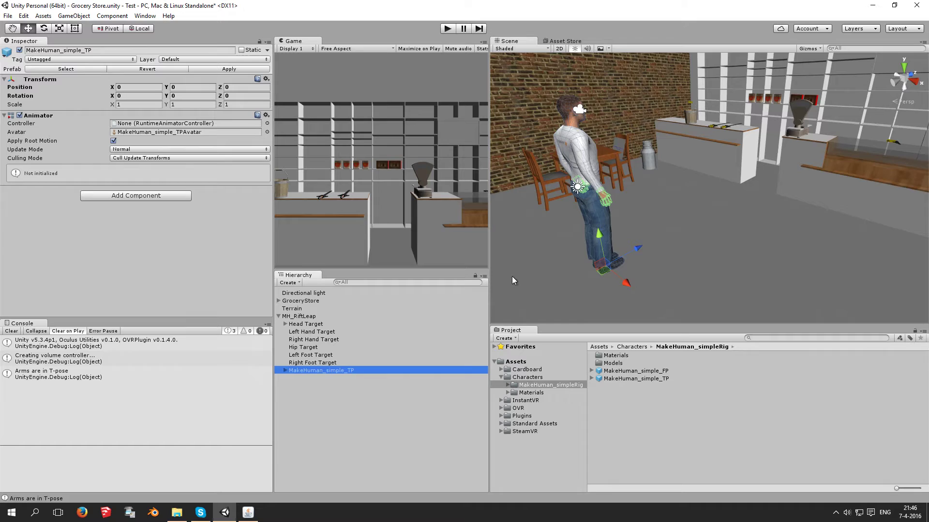
pyautogui.moveTo(511, 280); pyautogui.dragTo(554, 278, button='middle')
pyautogui.click(447, 29)
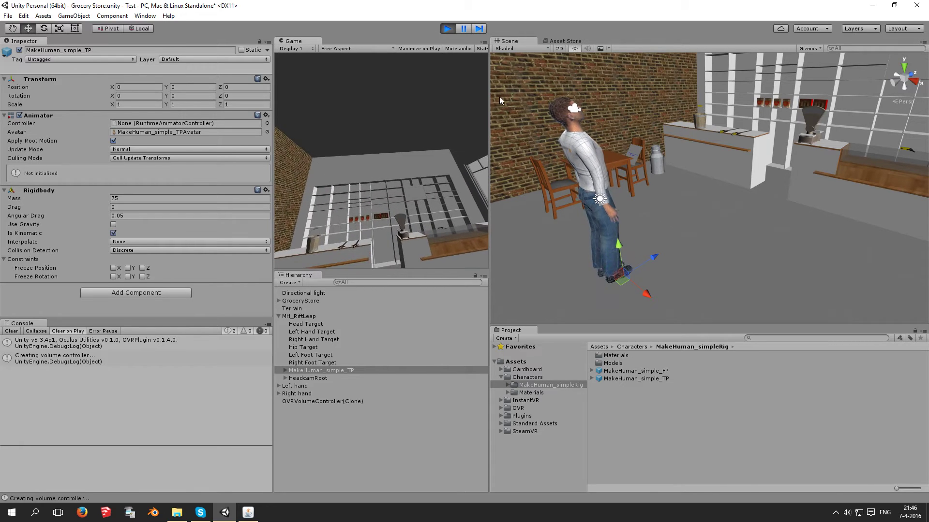
pyautogui.click(448, 29)
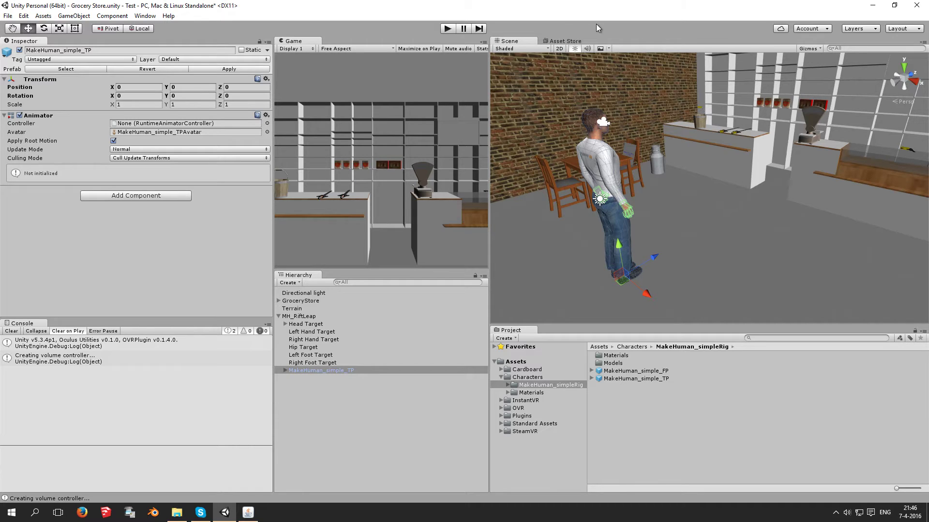
# Import the Space Robot Kyle package from the Asset Store downloads, adding a Robot Kyle folder.
pyautogui.click(569, 41)
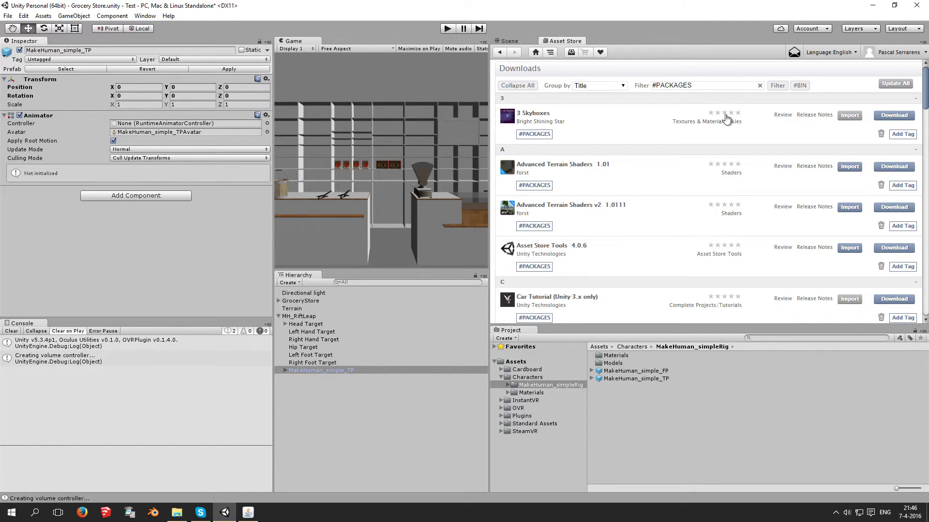
pyautogui.moveTo(926, 75); pyautogui.dragTo(926, 263)
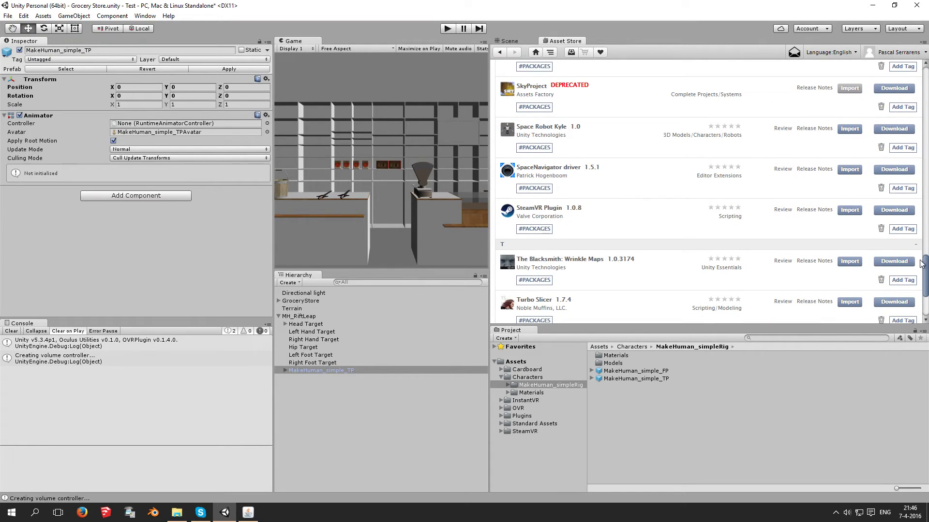
pyautogui.click(550, 130)
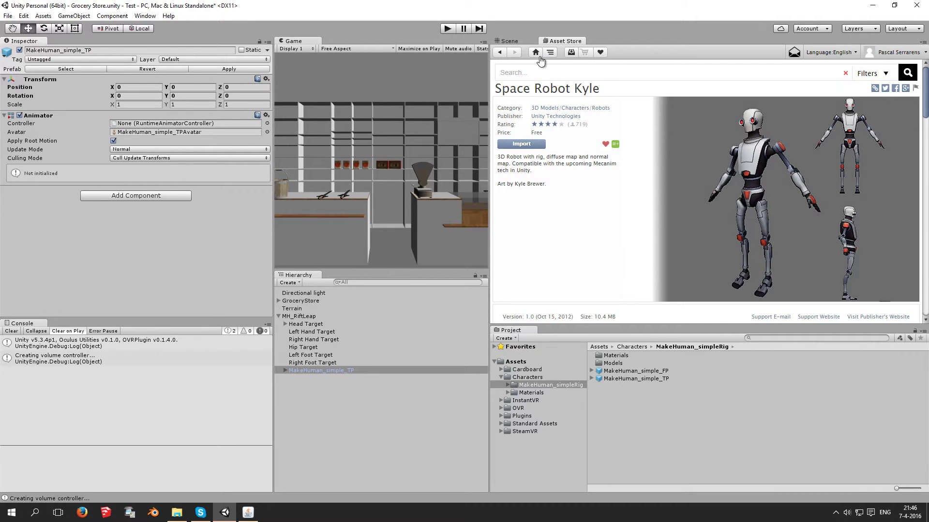
pyautogui.click(571, 52)
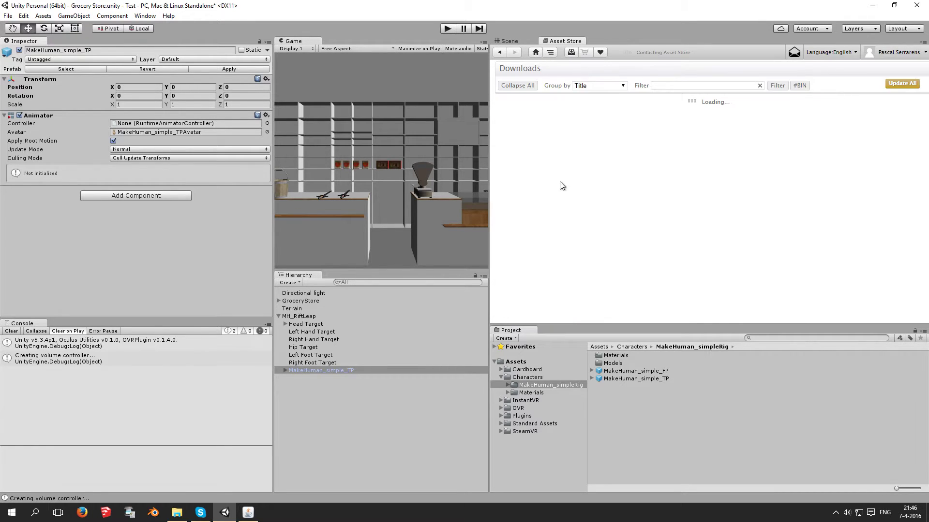
pyautogui.moveTo(927, 85); pyautogui.dragTo(926, 236)
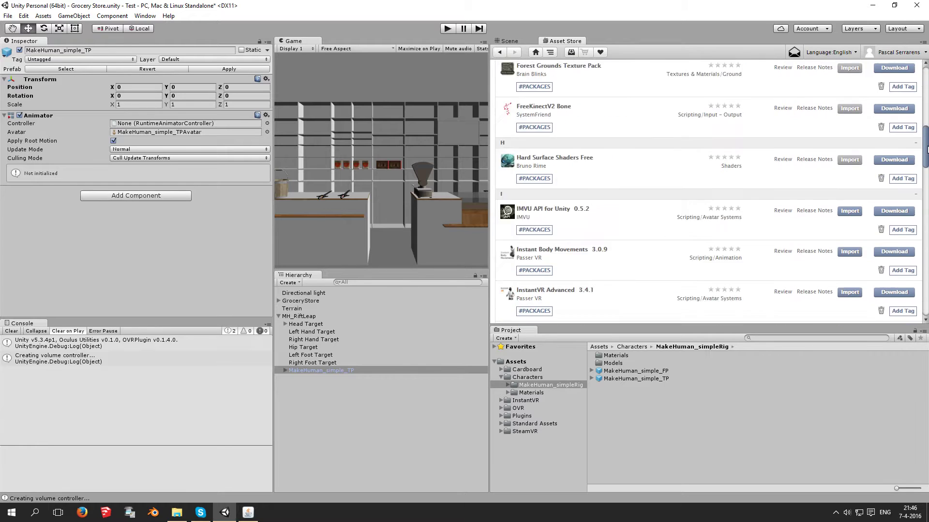
pyautogui.scroll(-3, 784, 217)
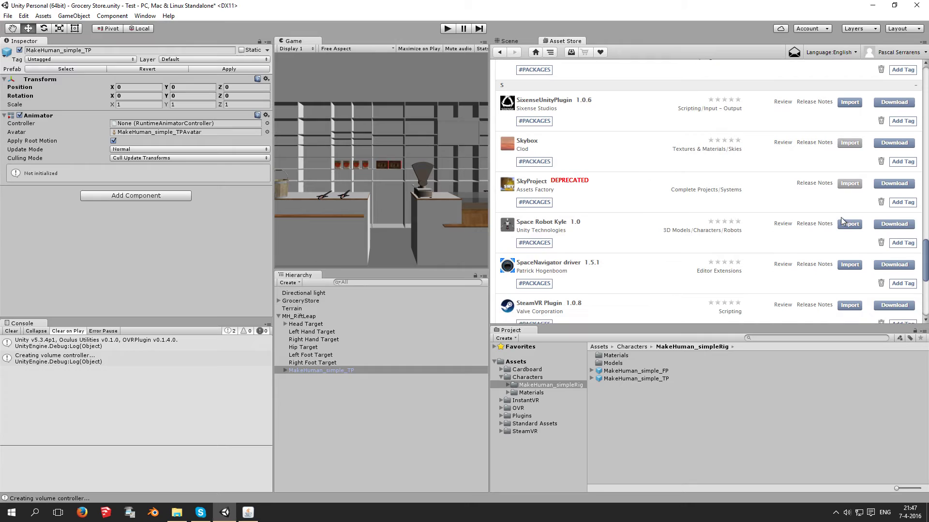
pyautogui.click(849, 224)
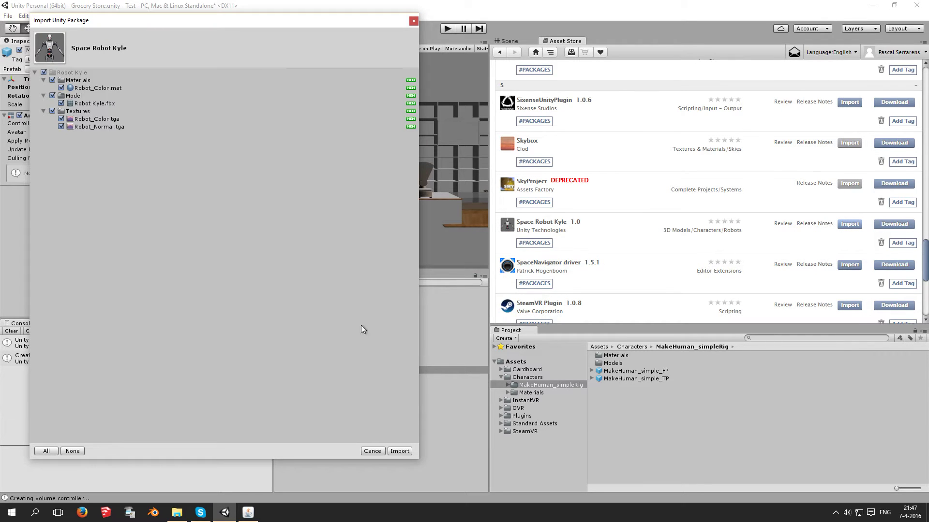
pyautogui.click(400, 451)
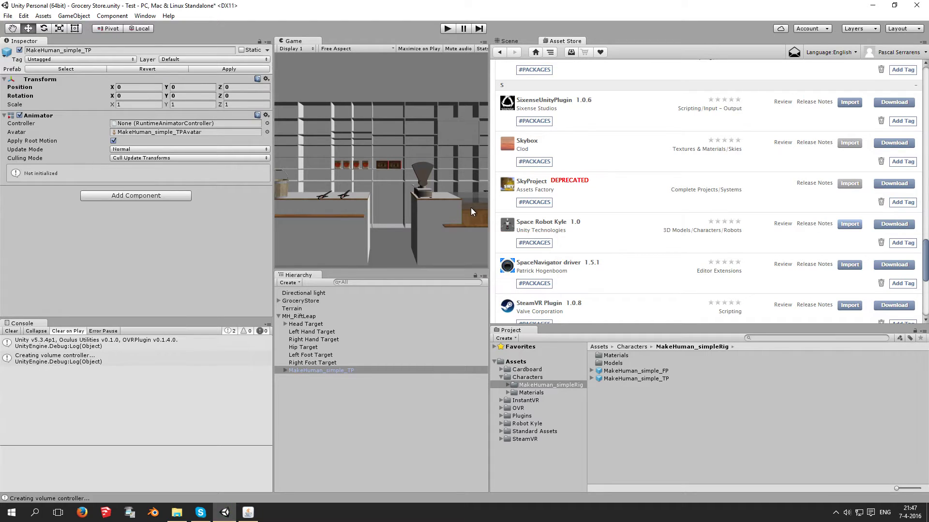
# Back in the scene, browse into Robot Kyle > Model to reach the Robot Kyle model asset.
pyautogui.click(509, 41)
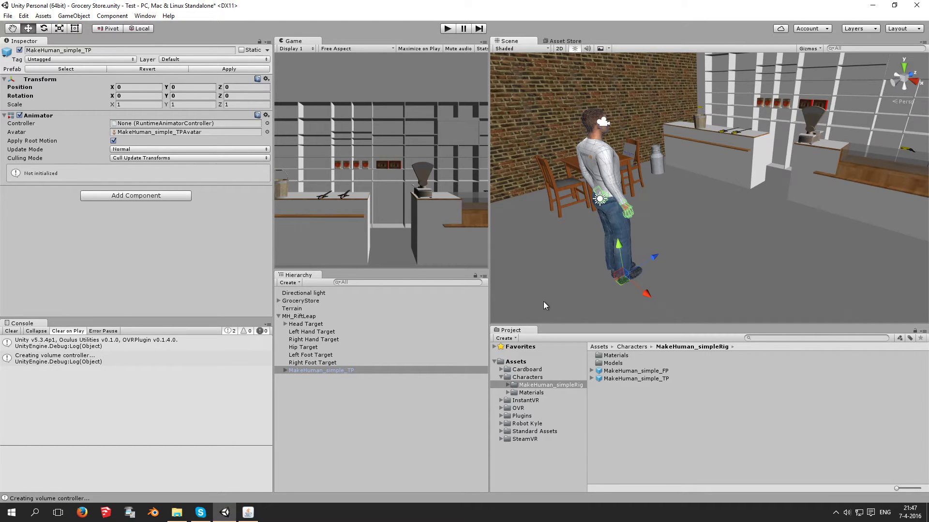
pyautogui.click(528, 424)
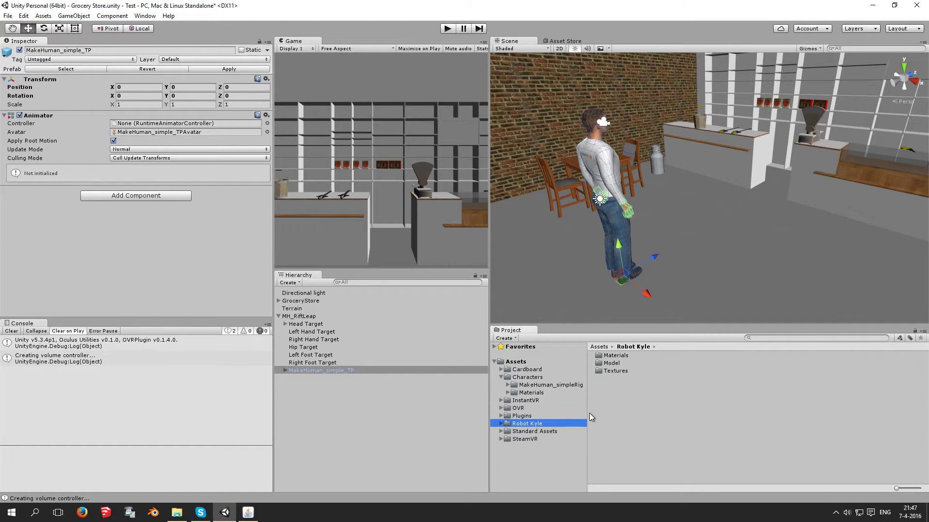
pyautogui.doubleClick(612, 363)
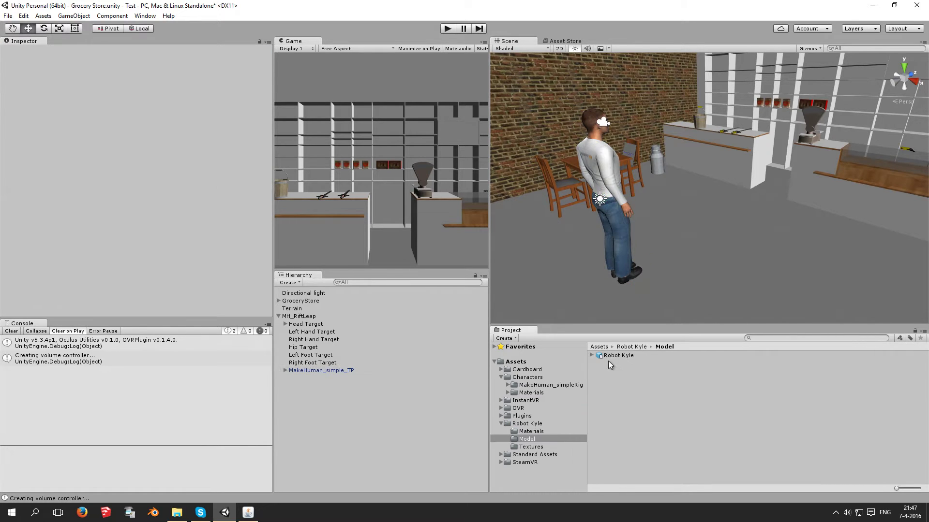
pyautogui.moveTo(613, 355)
pyautogui.mouseDown()
pyautogui.moveTo(707, 276)
pyautogui.moveTo(670, 406)
pyautogui.mouseUp()
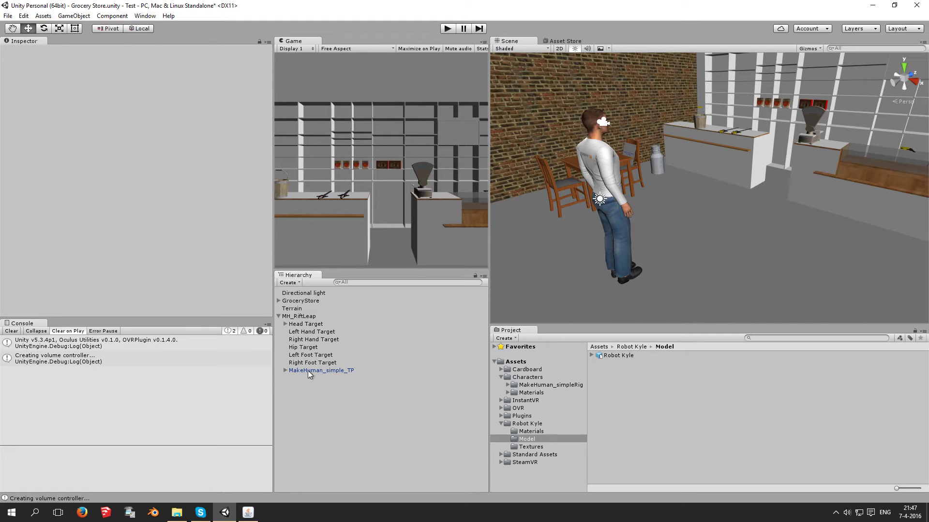
# Delete MakeHuman_simple_TP from MH_RiftLeap and add the Robot Kyle model under the rig instead.
pyautogui.click(297, 317)
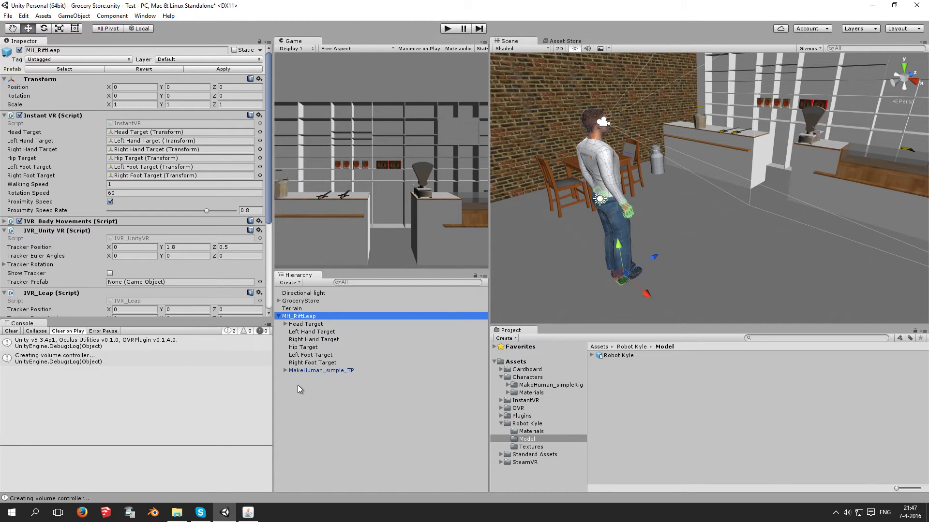
pyautogui.click(305, 371)
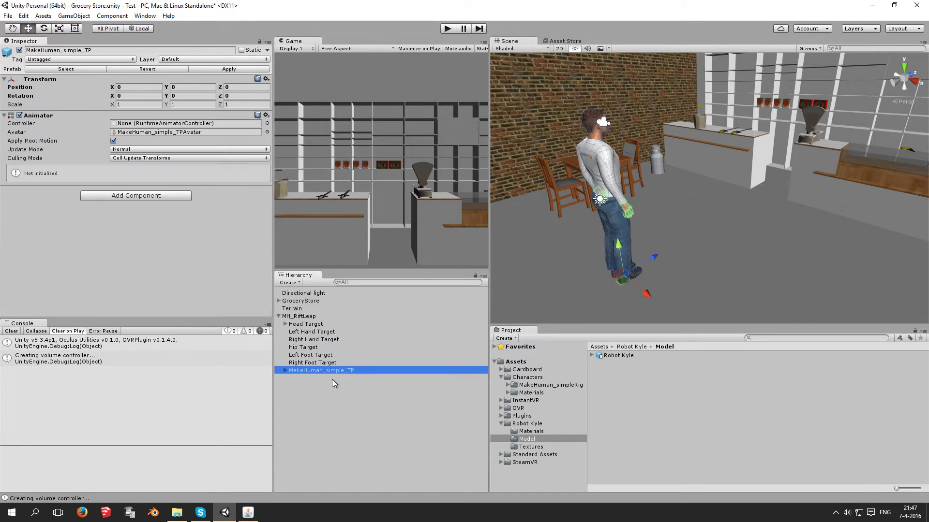
pyautogui.press('Delete')
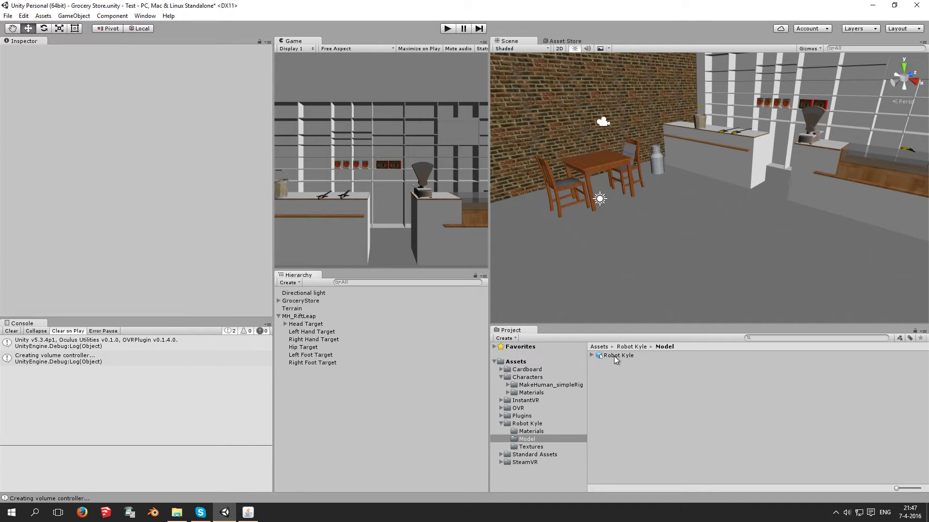
pyautogui.moveTo(614, 357); pyautogui.dragTo(317, 328)
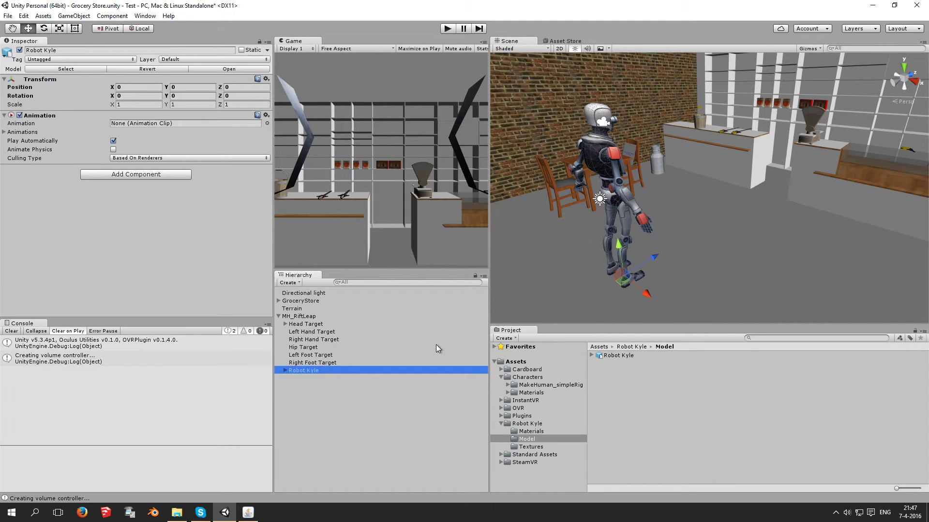
# Frame the whole robot in the view and run the scene with it.
pyautogui.moveTo(655, 226); pyautogui.dragTo(796, 215, button='right')
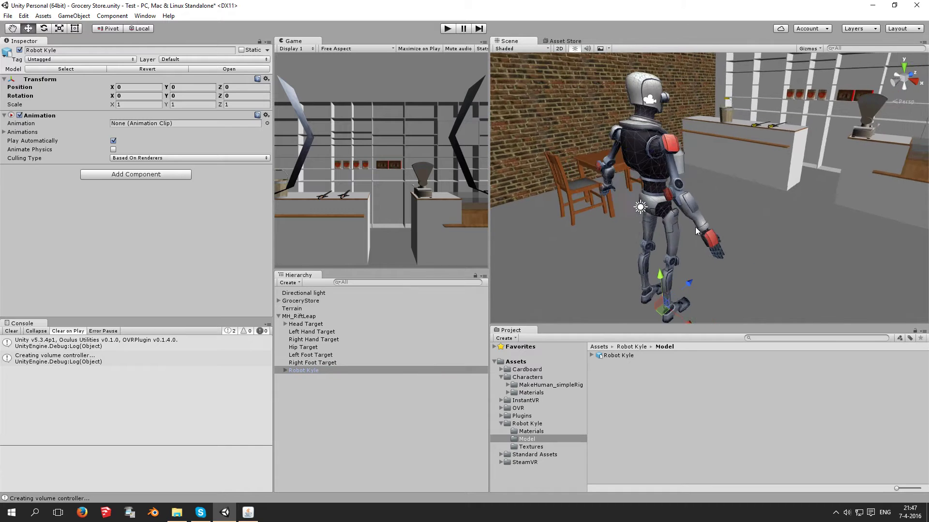
pyautogui.moveTo(796, 216); pyautogui.dragTo(747, 237, button='right')
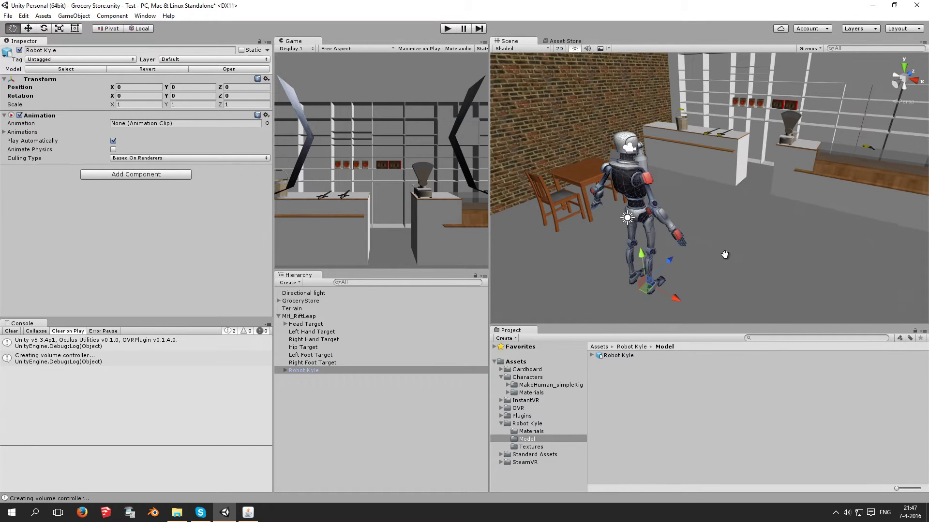
pyautogui.click(446, 29)
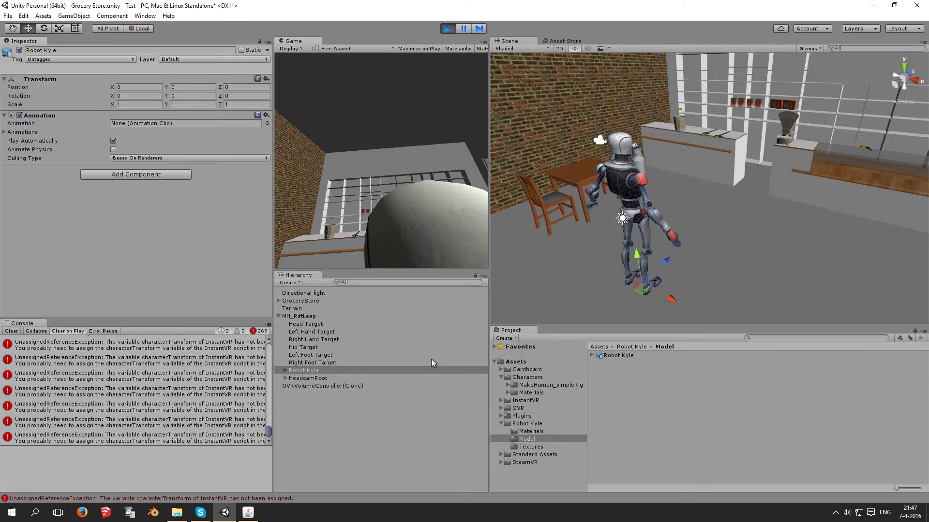
# Stop play mode and show the Robot Kyle model's import settings in the Inspector.
pyautogui.click(447, 28)
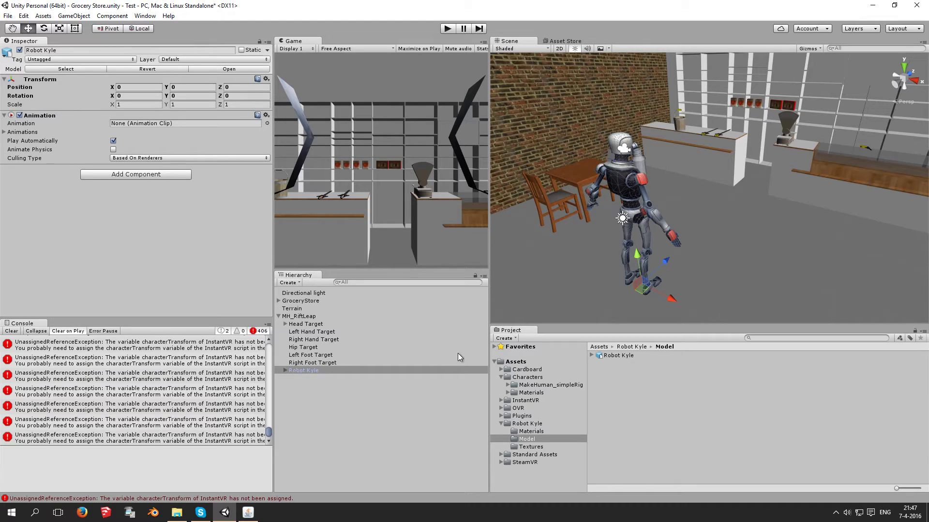
pyautogui.click(614, 358)
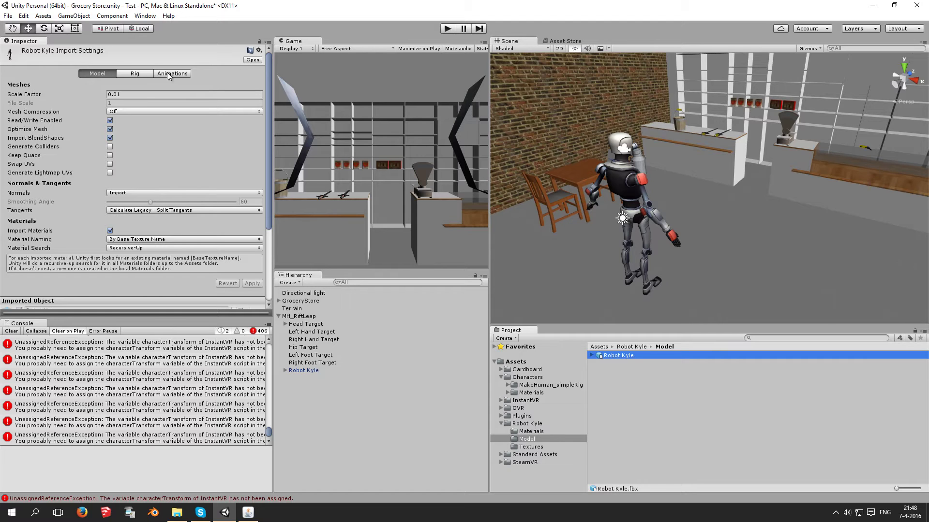
# On the Rig settings set Animation Type to Humanoid, apply it, and clear the console messages.
pyautogui.click(146, 75)
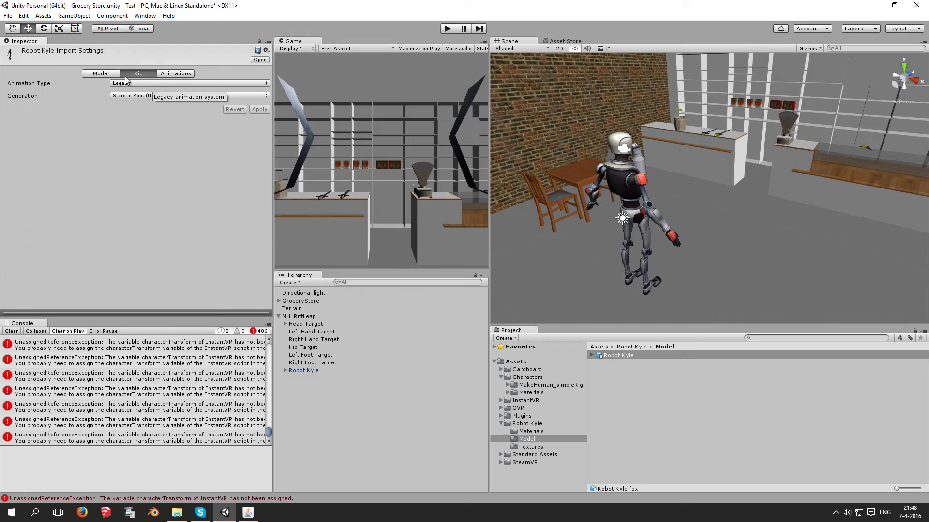
pyautogui.click(613, 356)
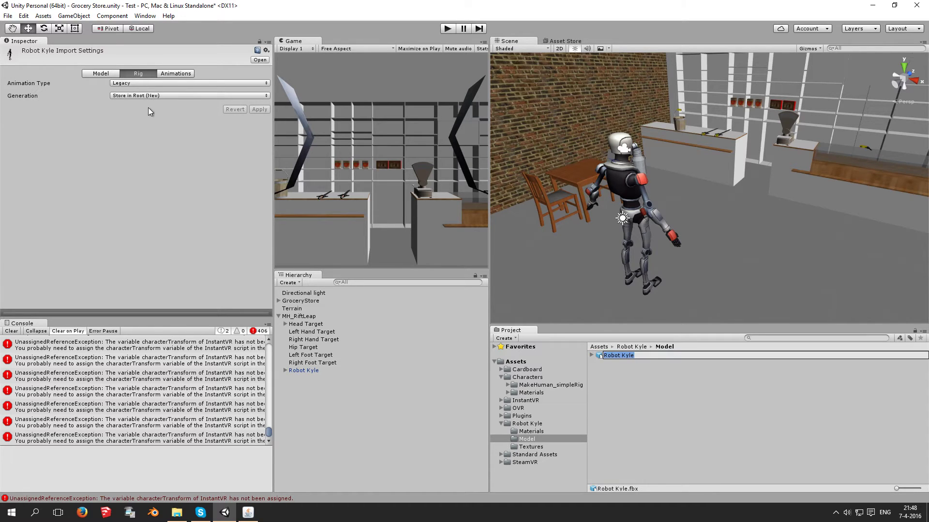
pyautogui.click(141, 77)
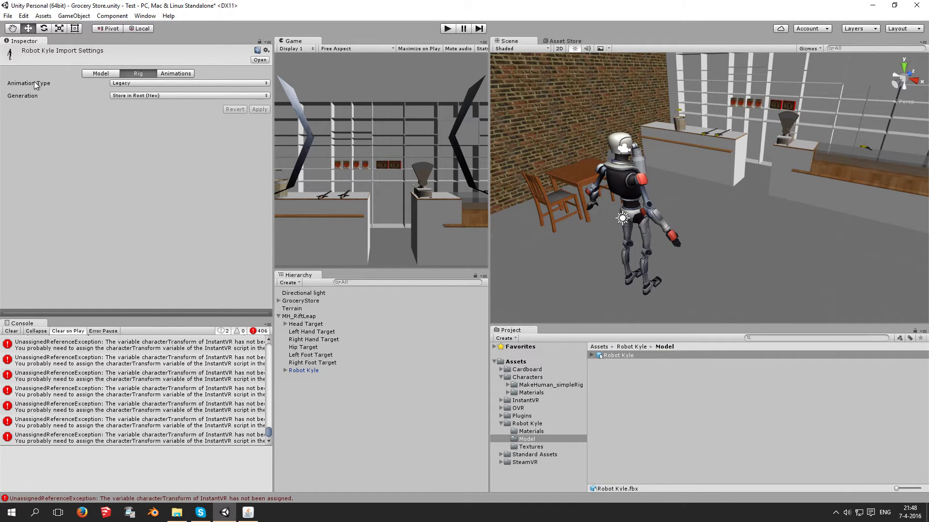
pyautogui.click(145, 83)
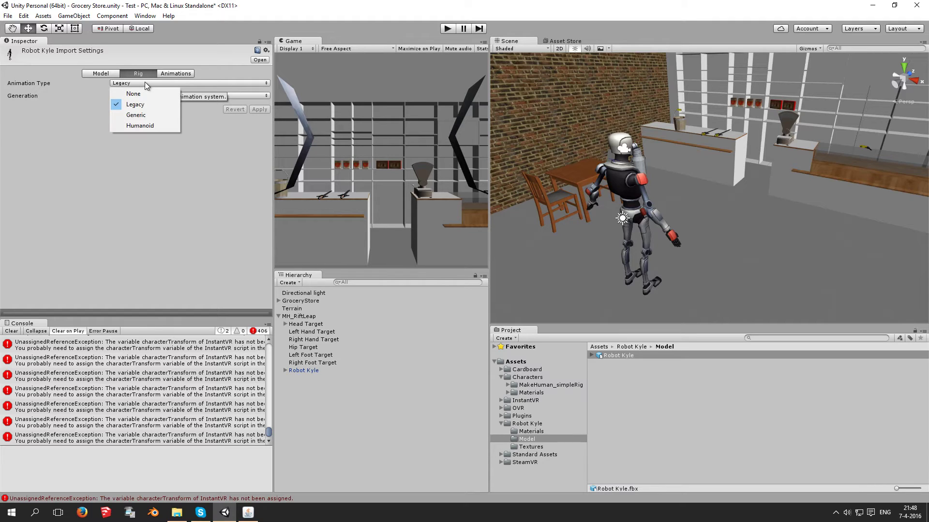
pyautogui.click(144, 127)
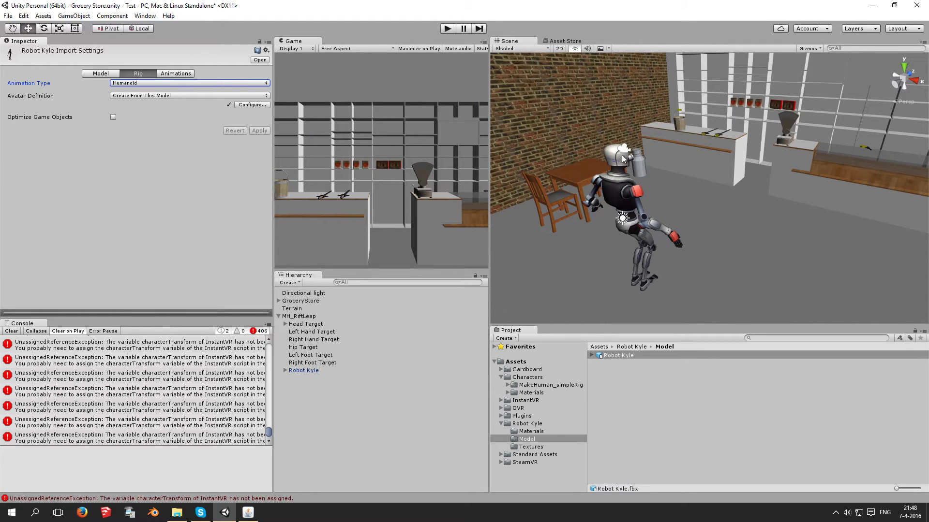
pyautogui.click(123, 232)
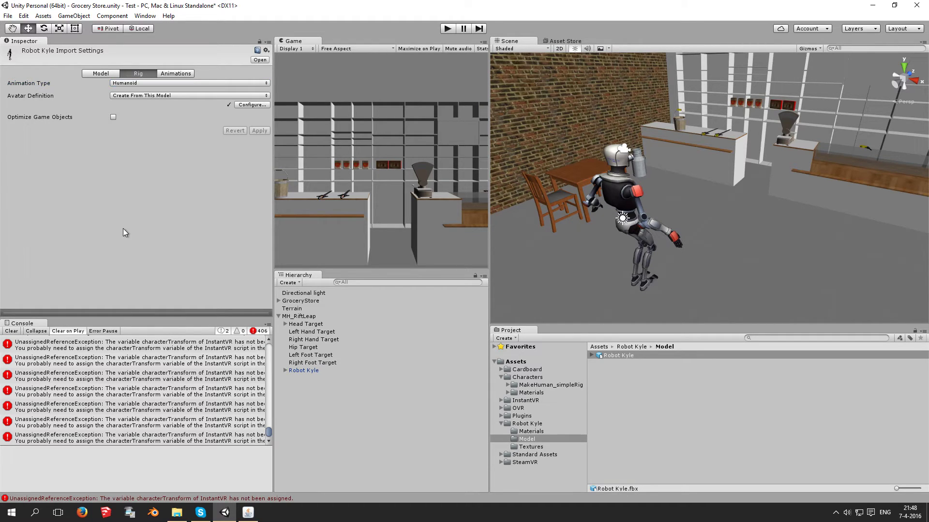
pyautogui.click(12, 331)
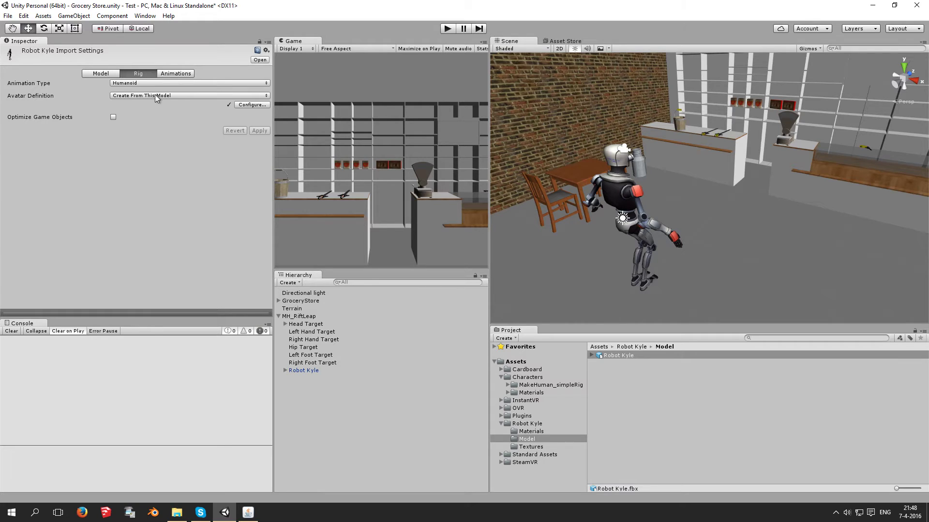
pyautogui.click(301, 317)
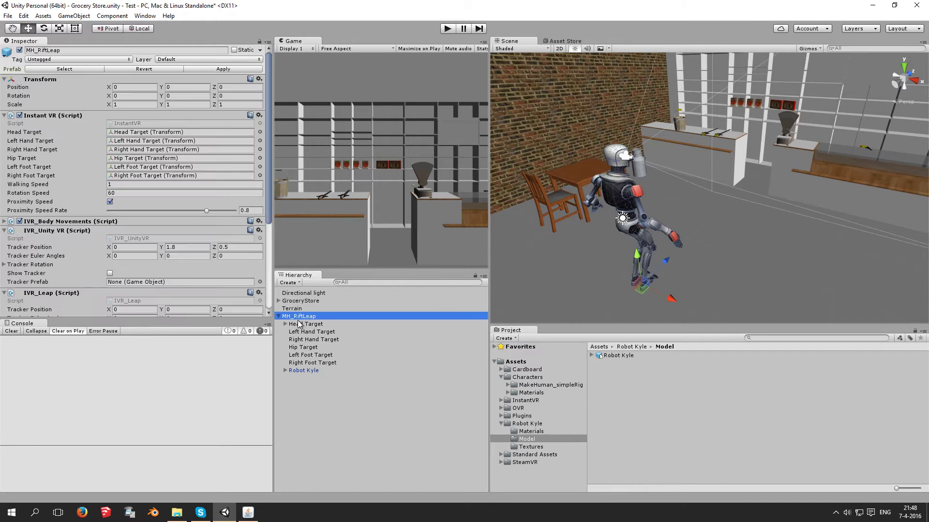
pyautogui.click(450, 30)
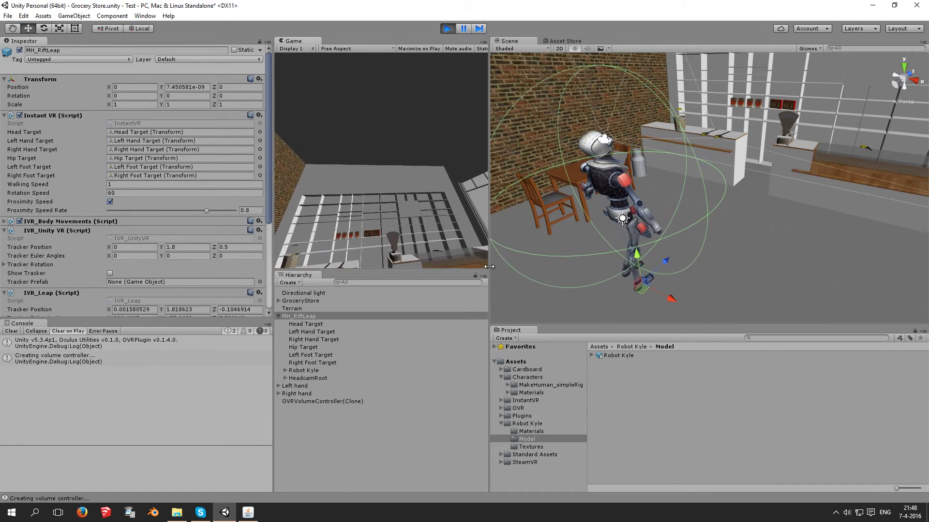
pyautogui.hotkey('ctrl', 'p')
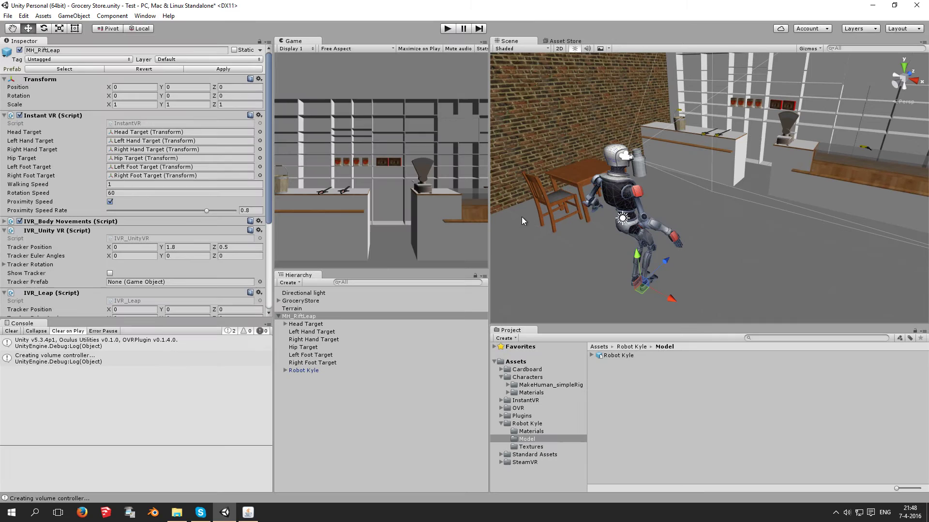
pyautogui.moveTo(616, 355)
pyautogui.mouseDown()
pyautogui.moveTo(689, 345)
pyautogui.moveTo(765, 284)
pyautogui.mouseUp()
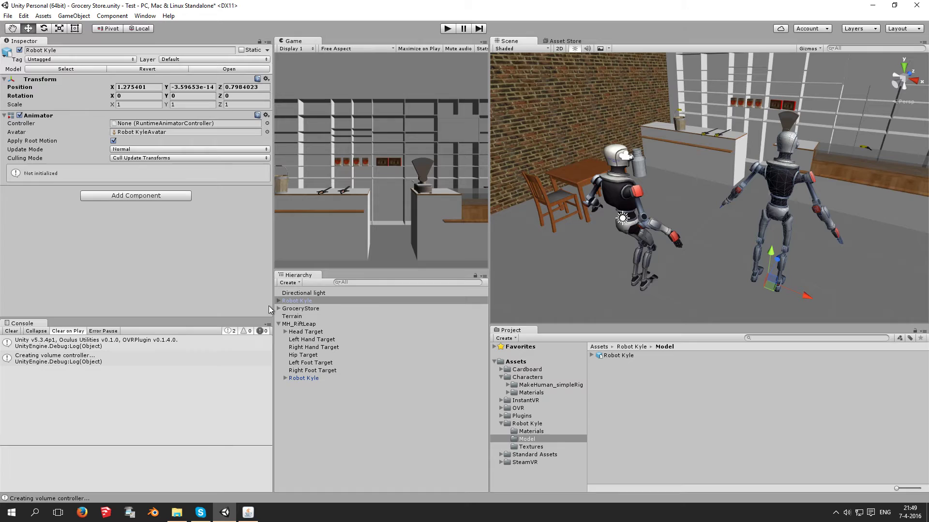
pyautogui.moveTo(295, 302); pyautogui.dragTo(297, 301)
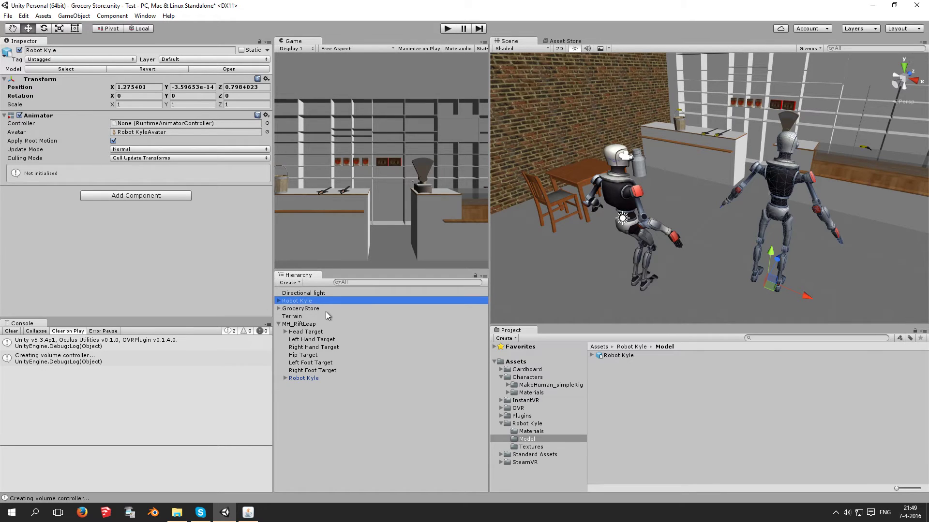
pyautogui.press('Delete')
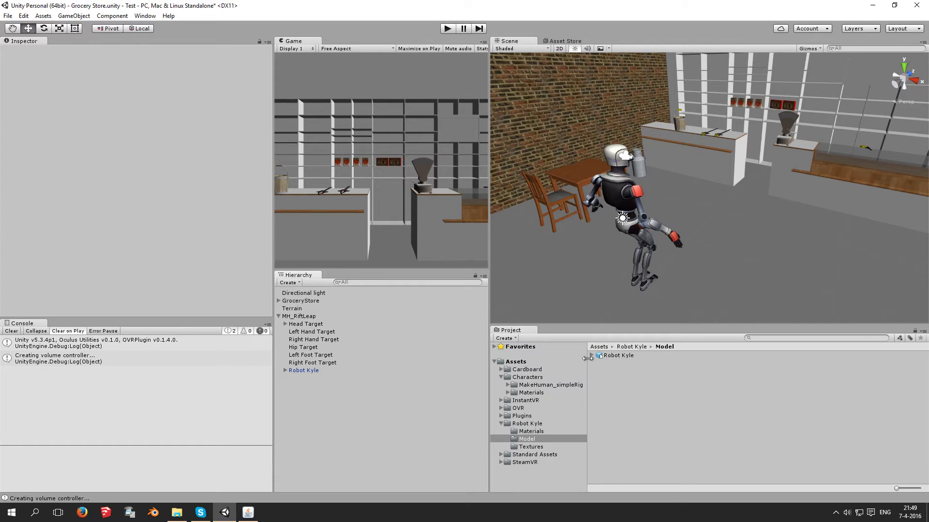
# Start Configure on Robot Kyle's avatar, saving the modified grocery store scene first.
pyautogui.click(605, 356)
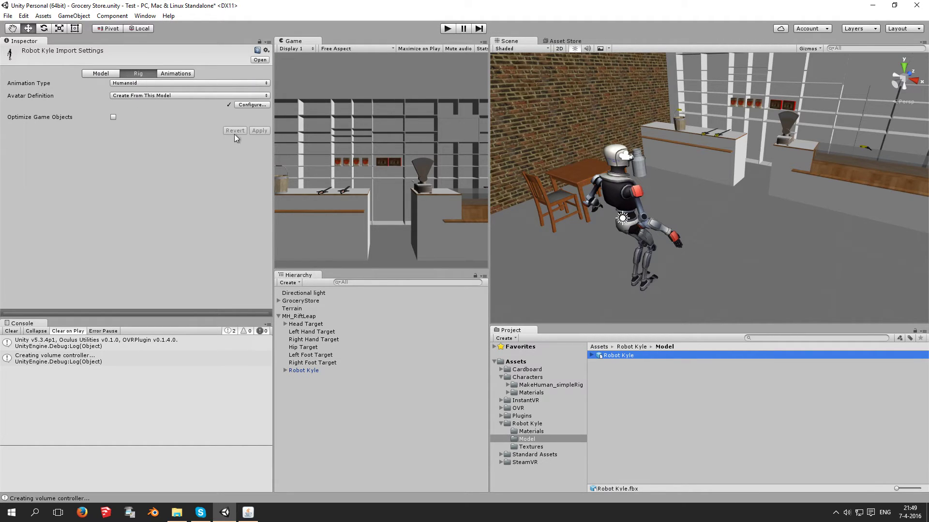
pyautogui.click(250, 106)
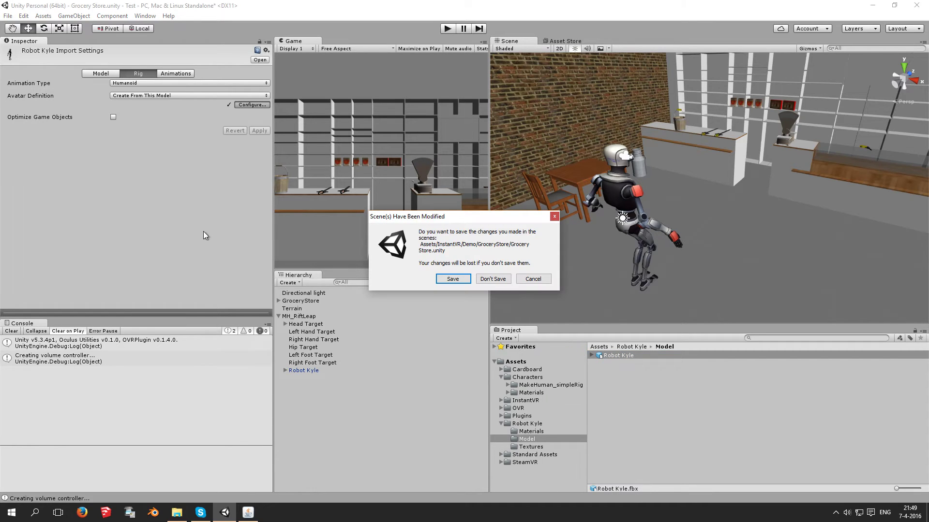
pyautogui.click(451, 279)
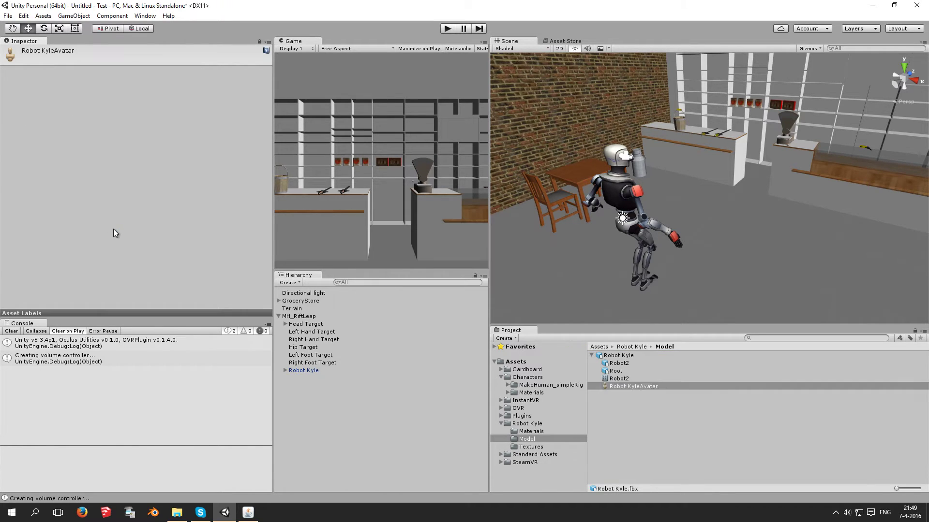
pyautogui.scroll(-3, 637, 198)
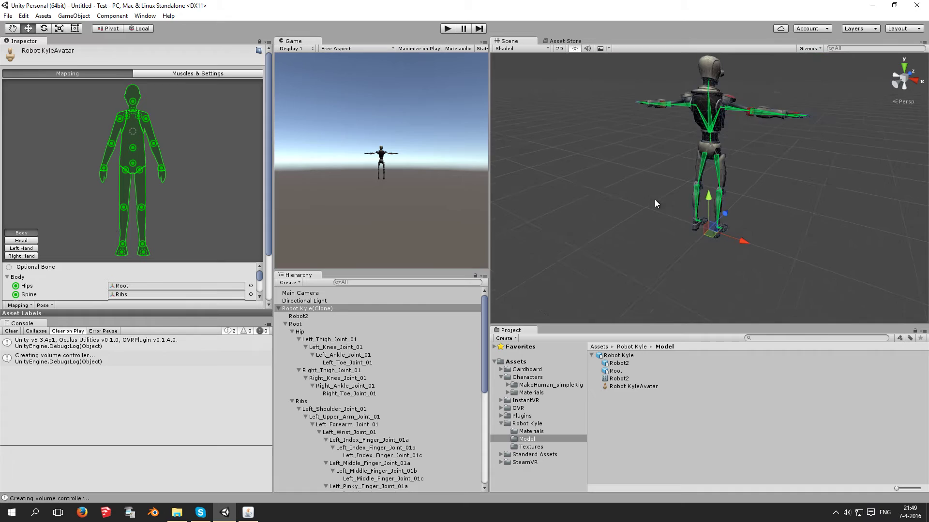
pyautogui.scroll(-3, 654, 199)
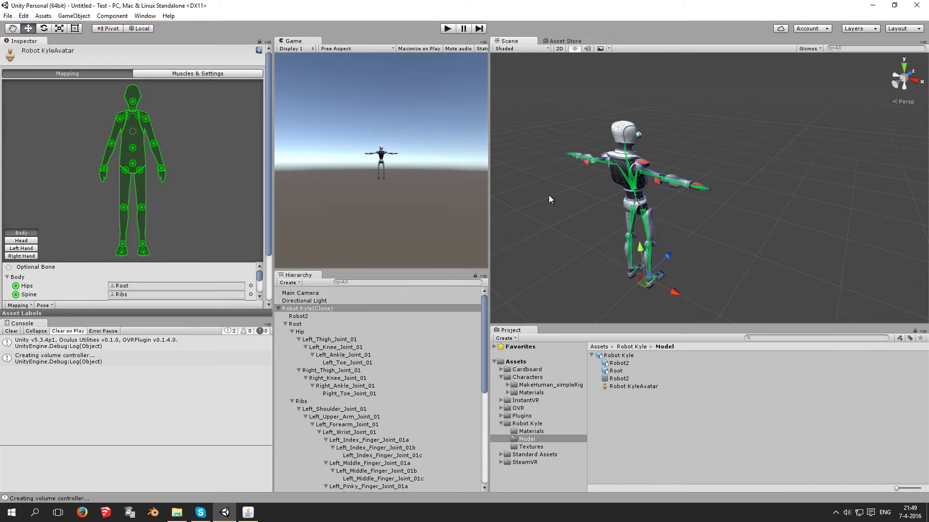
# Orbit around the T-posed robot and collapse the Robot Kyle asset's contents in Project.
pyautogui.keyDown('alt'); pyautogui.moveTo(701, 133); pyautogui.dragTo(675, 182); pyautogui.keyUp('alt')
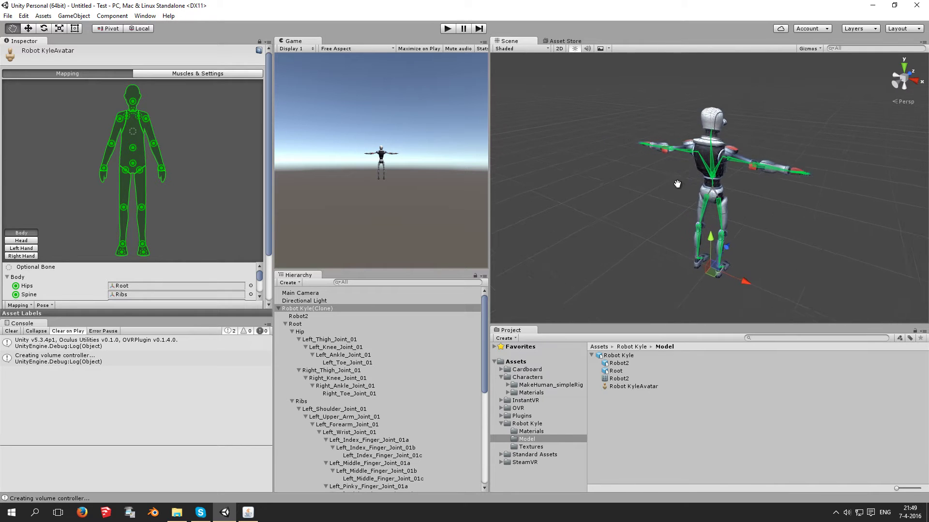
pyautogui.scroll(5, 700, 180)
pyautogui.scroll(-3, 742, 181)
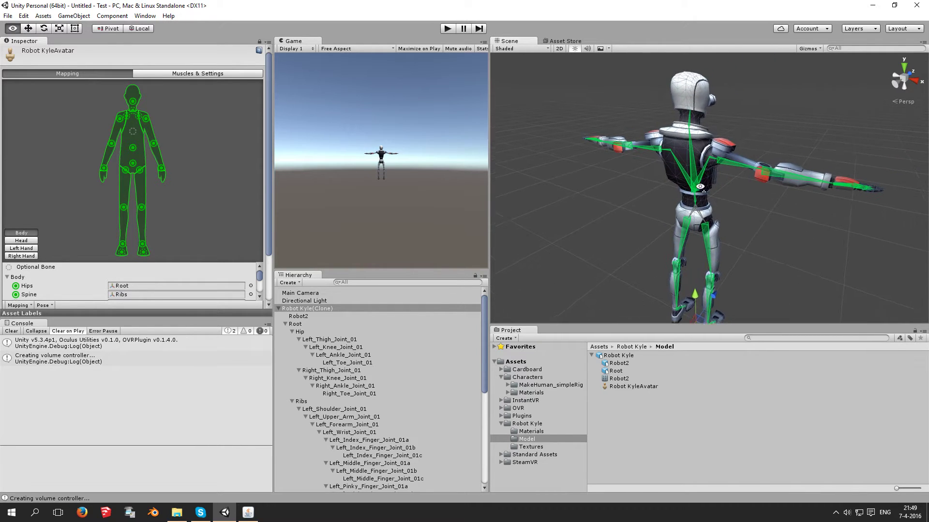
pyautogui.keyDown('alt'); pyautogui.moveTo(742, 180); pyautogui.dragTo(705, 182); pyautogui.keyUp('alt')
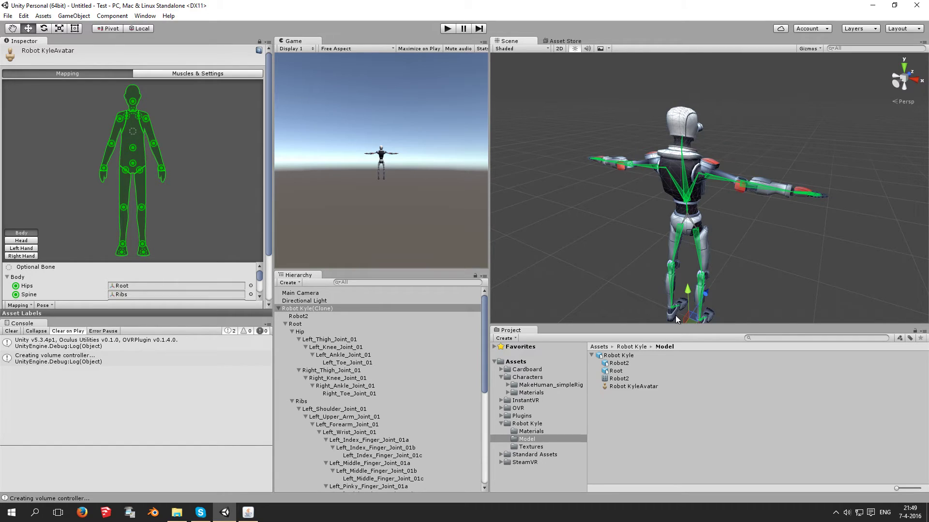
pyautogui.click(591, 354)
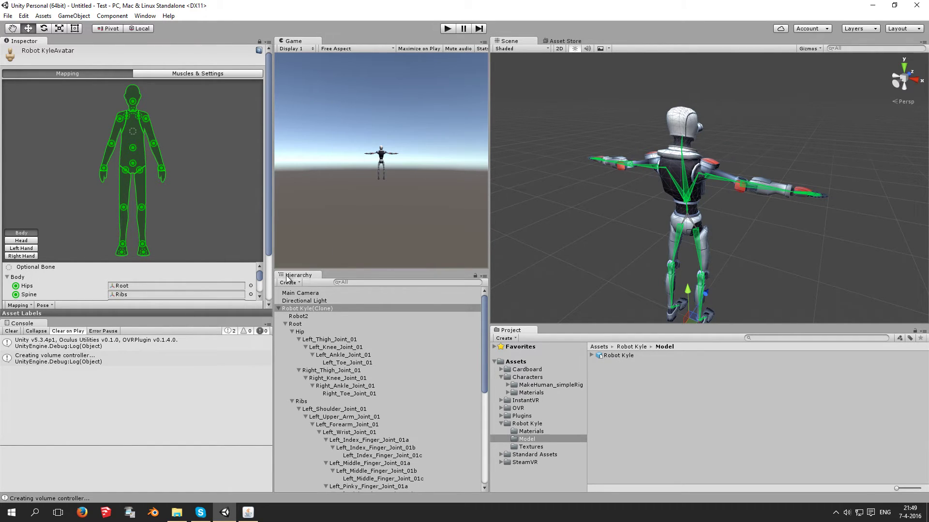
# Rename the Robot Kyle(Clone) object to 'Robot Kyle T-pose'.
pyautogui.click(295, 310)
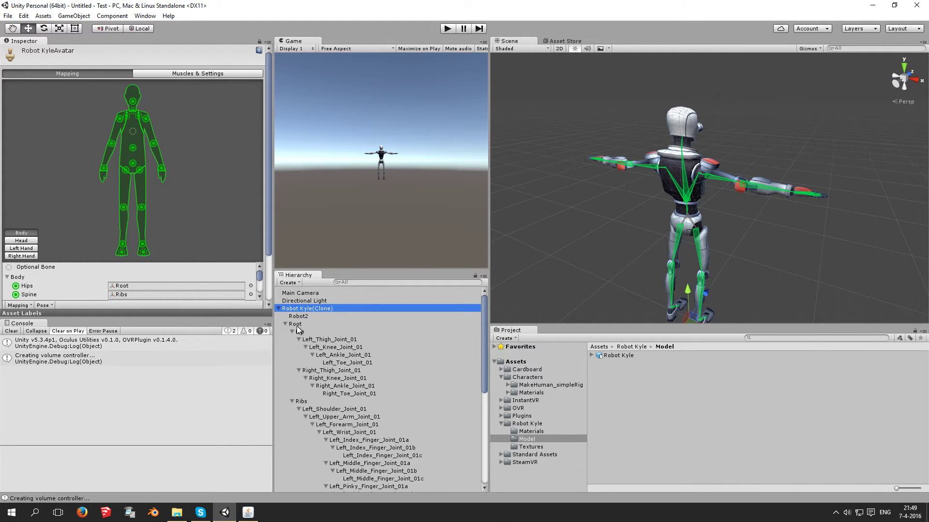
pyautogui.press('F2')
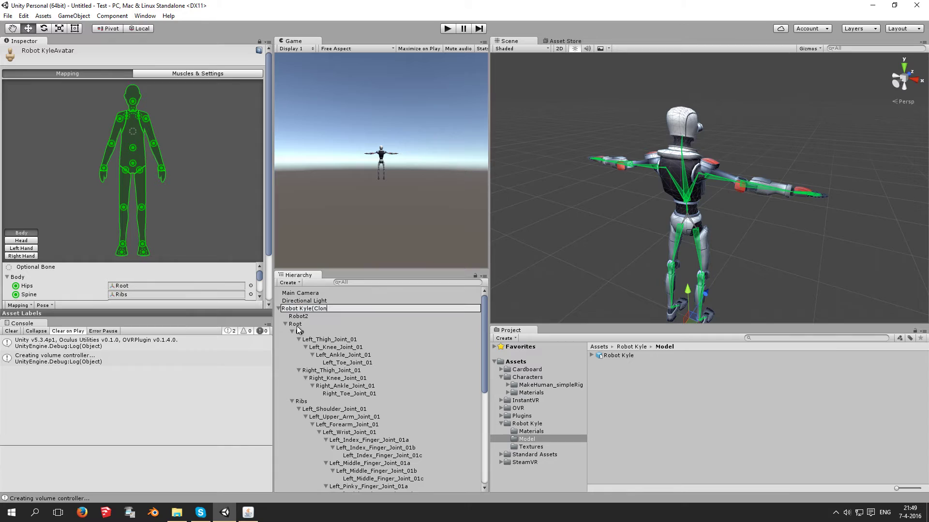
pyautogui.write('T-pose')
pyautogui.press('Return')
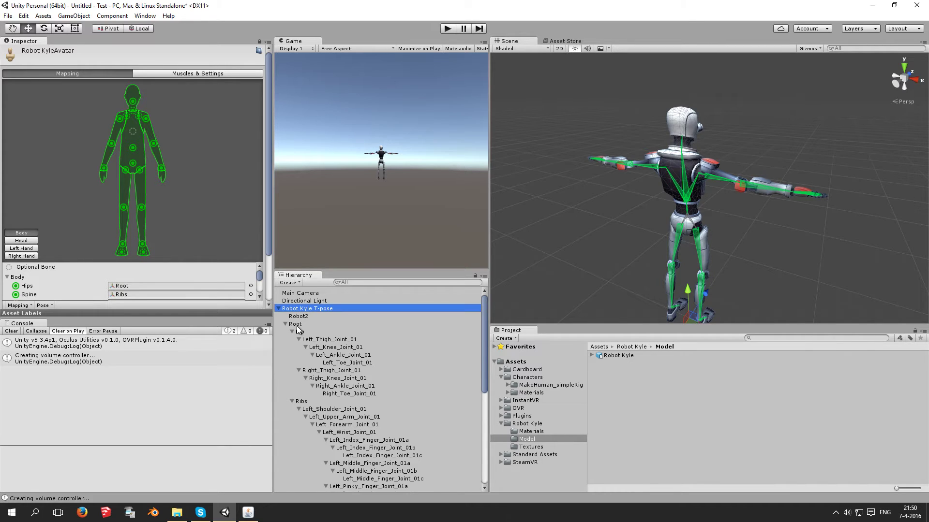
# Save Robot Kyle T-pose as a prefab in the Model folder and finish the avatar setup with Done.
pyautogui.moveTo(308, 312); pyautogui.dragTo(307, 311)
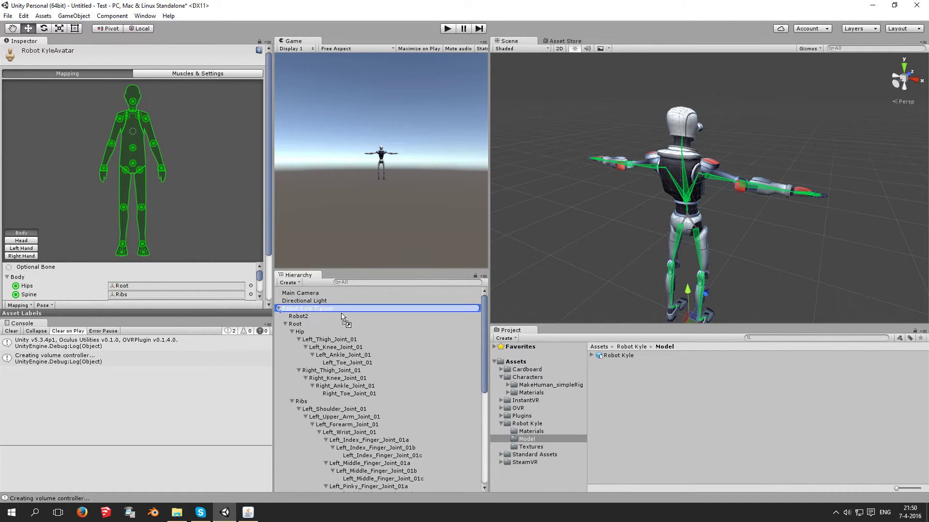
pyautogui.moveTo(307, 311)
pyautogui.mouseDown()
pyautogui.moveTo(576, 363)
pyautogui.moveTo(594, 418)
pyautogui.mouseUp()
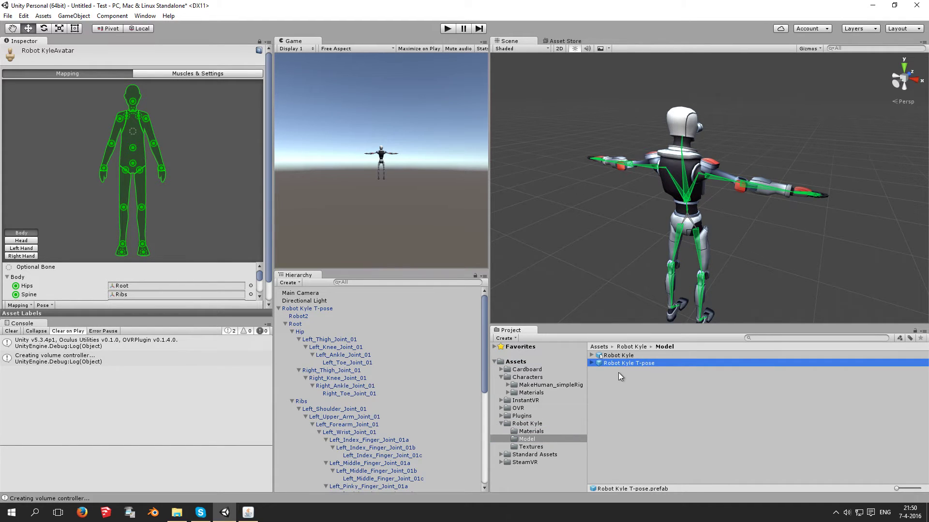
pyautogui.scroll(-3, 196, 283)
pyautogui.scroll(-5, 209, 262)
pyautogui.scroll(-2, 232, 283)
pyautogui.click(253, 298)
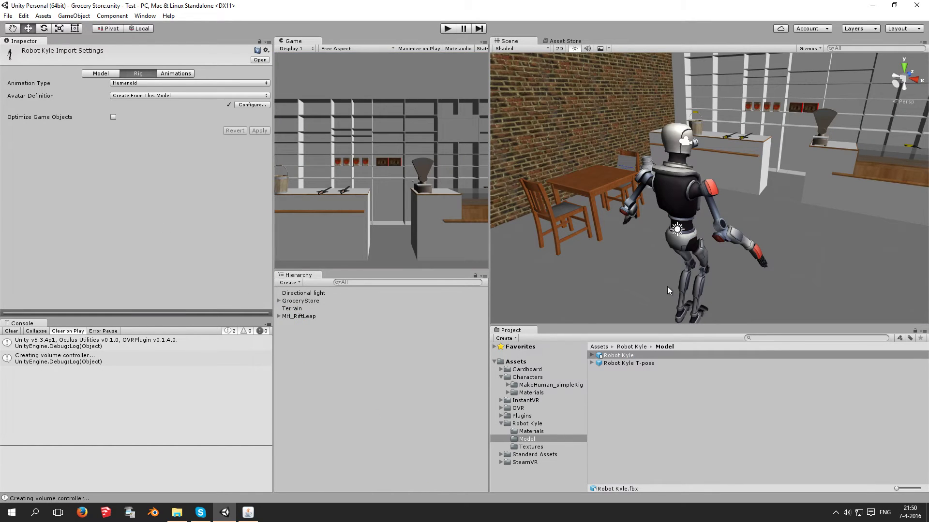
# Drop Robot Kyle and its T-pose copy into the store scene, then delete both test copies.
pyautogui.moveTo(677, 193); pyautogui.dragTo(669, 319, button='right')
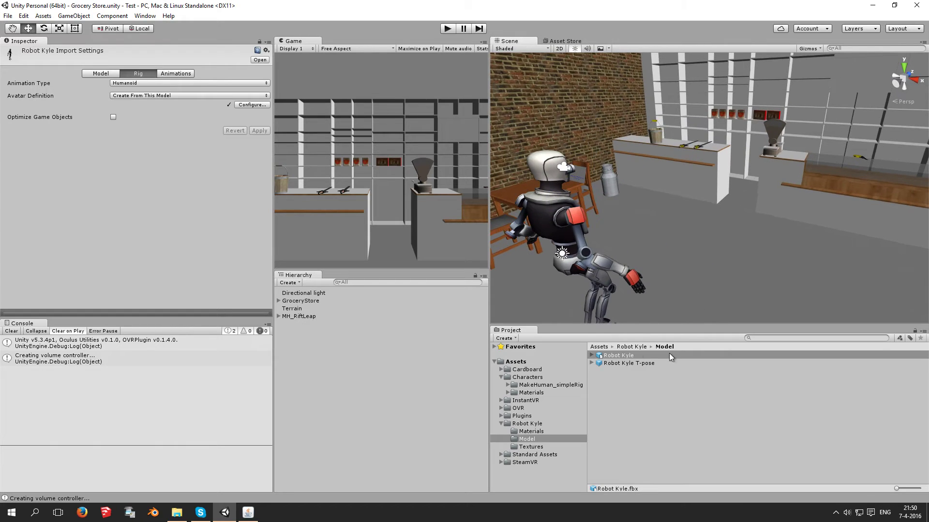
pyautogui.moveTo(669, 355)
pyautogui.mouseDown()
pyautogui.moveTo(656, 269)
pyautogui.moveTo(666, 263)
pyautogui.mouseUp()
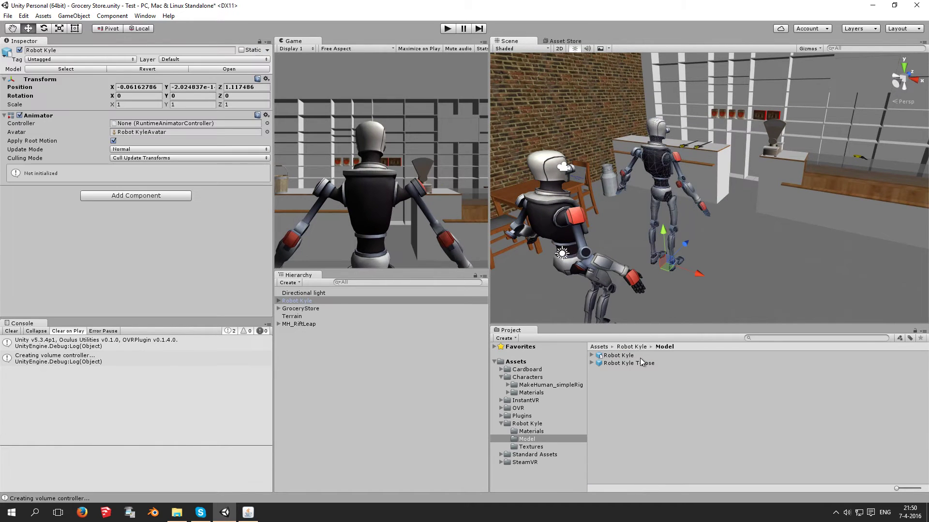
pyautogui.moveTo(626, 363)
pyautogui.mouseDown()
pyautogui.moveTo(698, 350)
pyautogui.moveTo(778, 276)
pyautogui.mouseUp()
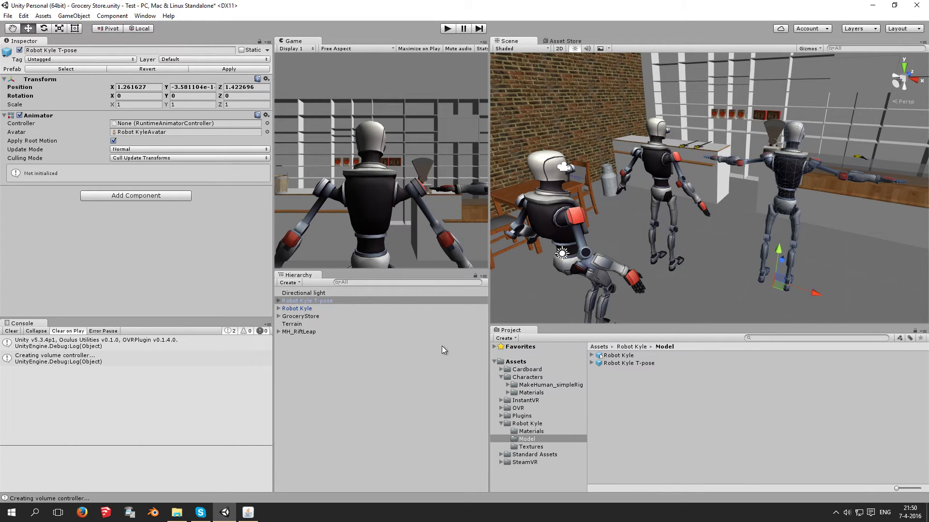
pyautogui.click(294, 300)
pyautogui.keyDown('shift'); pyautogui.click(295, 309); pyautogui.keyUp('shift')
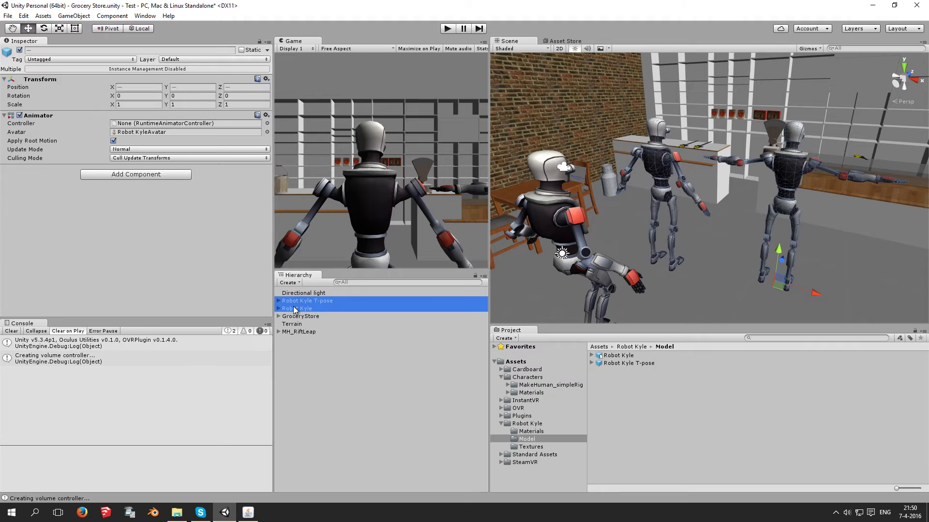
pyautogui.press('Delete')
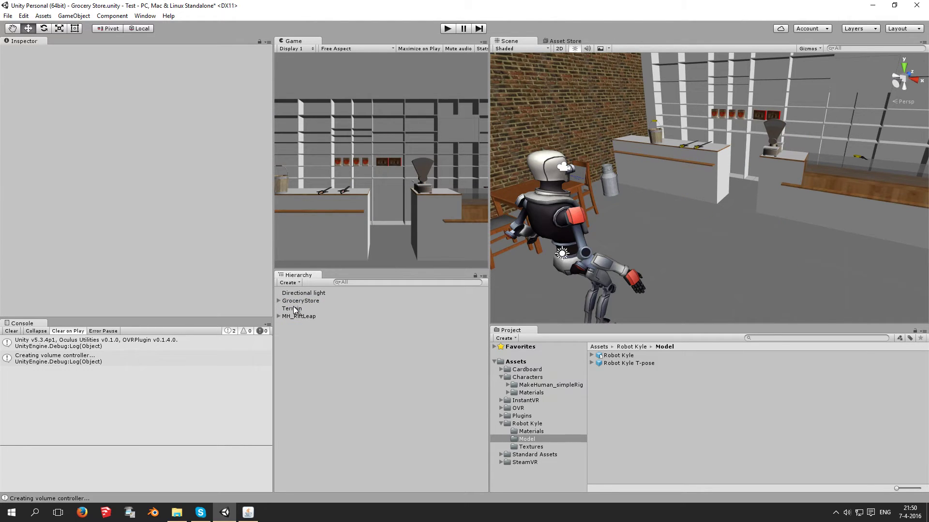
# Expand the MH_RiftLeap rig and select its Robot Kyle child for removal.
pyautogui.click(279, 317)
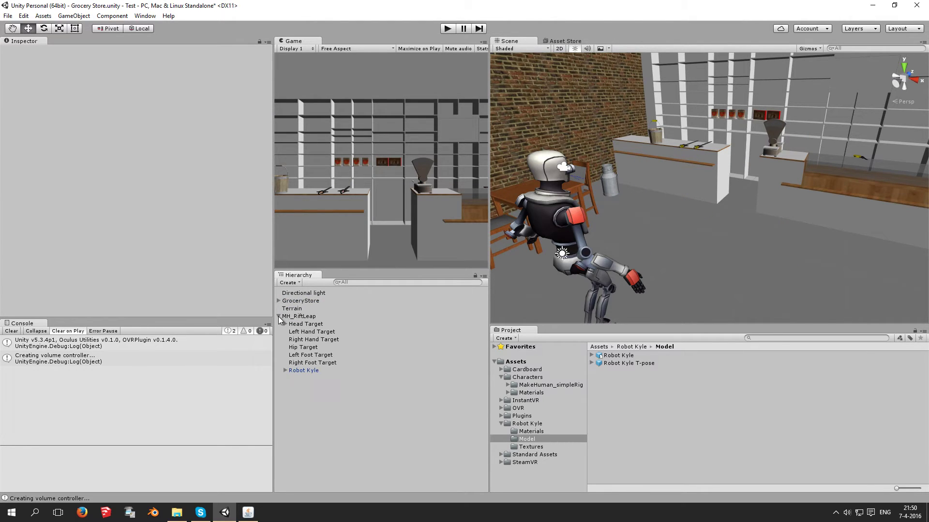
pyautogui.click(300, 371)
pyautogui.press('Delete')
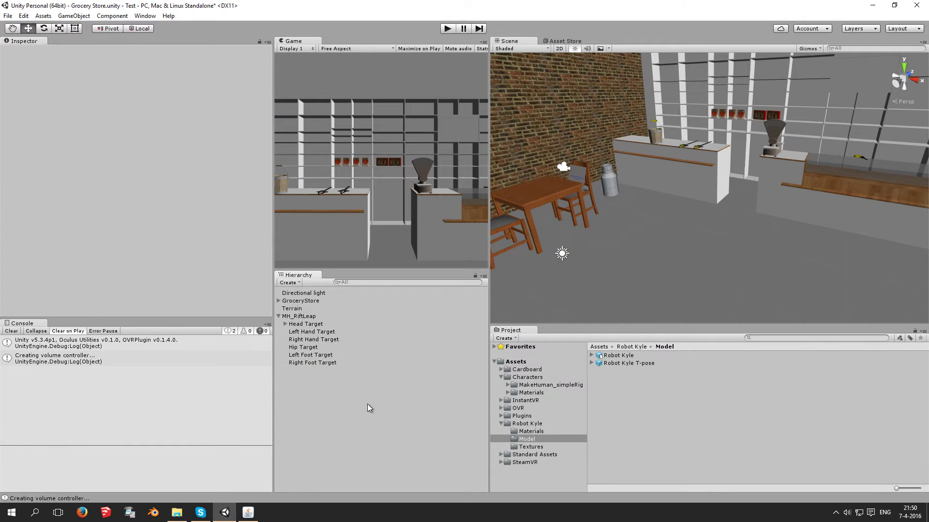
pyautogui.moveTo(627, 364); pyautogui.dragTo(311, 323)
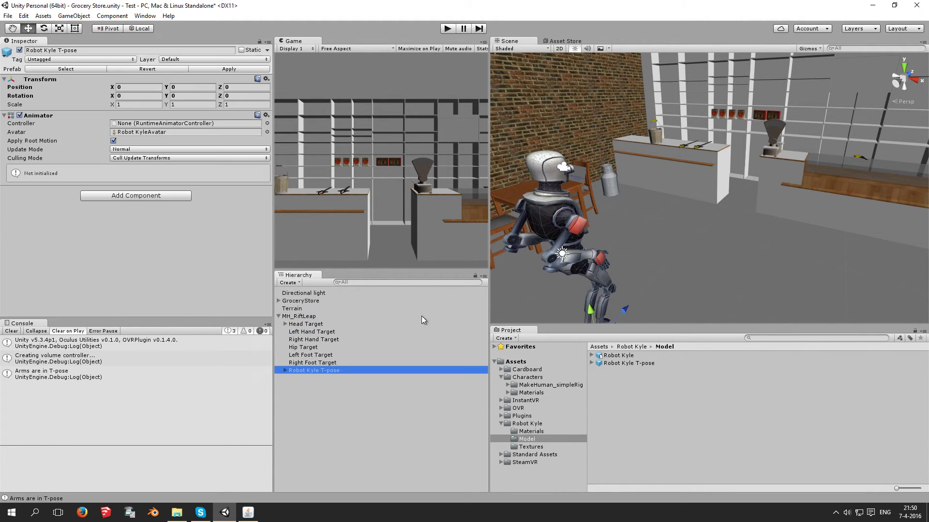
pyautogui.moveTo(733, 230)
pyautogui.mouseDown(button='middle')
pyautogui.moveTo(679, 247)
pyautogui.moveTo(638, 240)
pyautogui.mouseUp(button='middle')
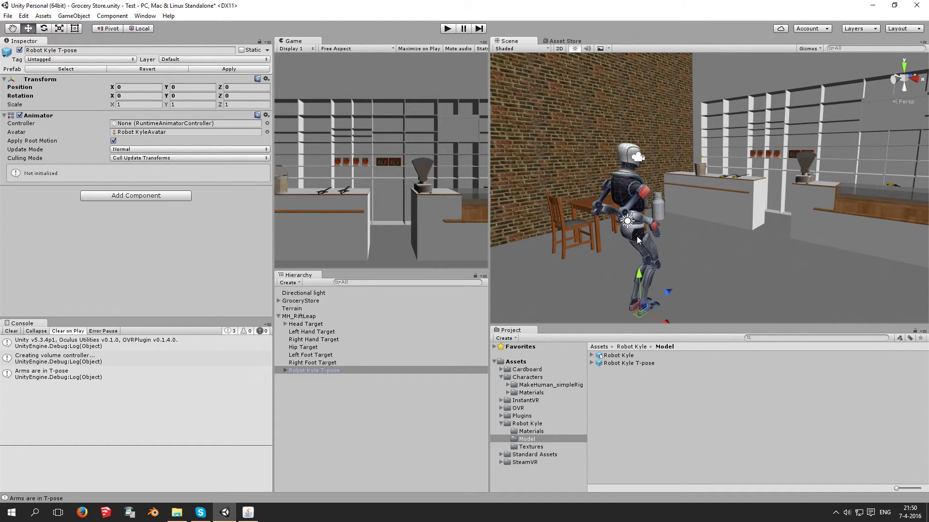
pyautogui.click(447, 28)
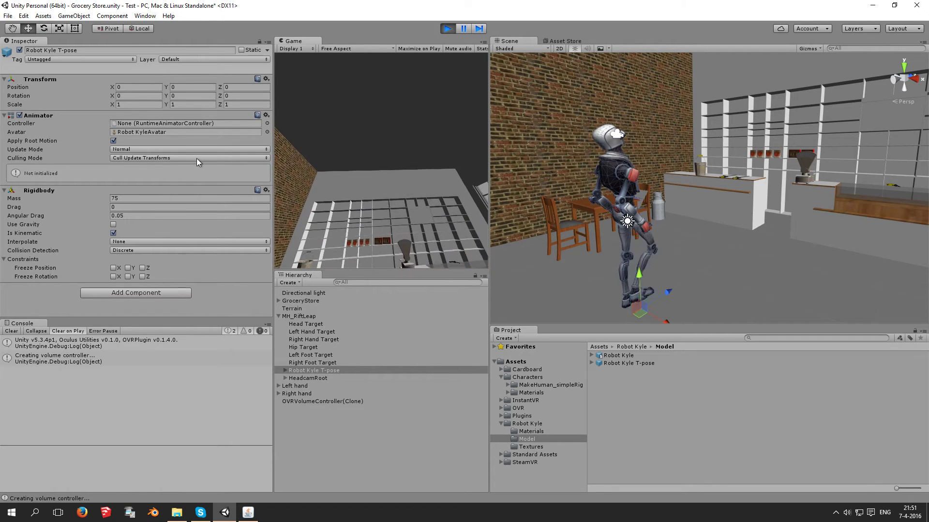
pyautogui.click(447, 29)
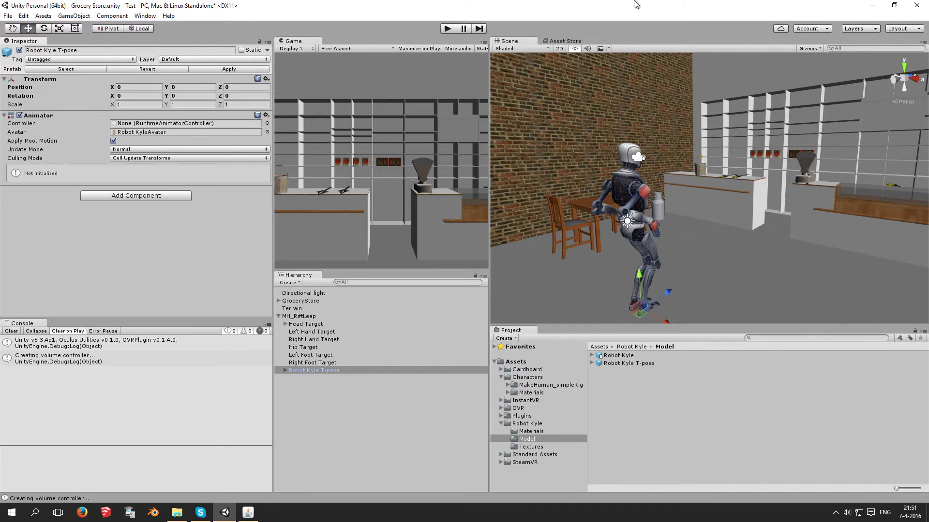
# Import all files of the free Zombie package from the Asset Store downloads.
pyautogui.click(571, 43)
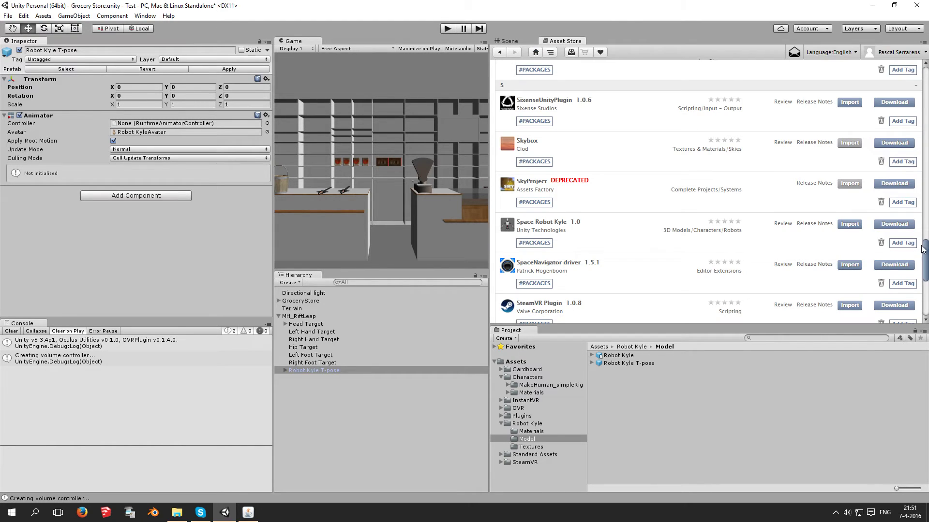
pyautogui.scroll(-5, 543, 283)
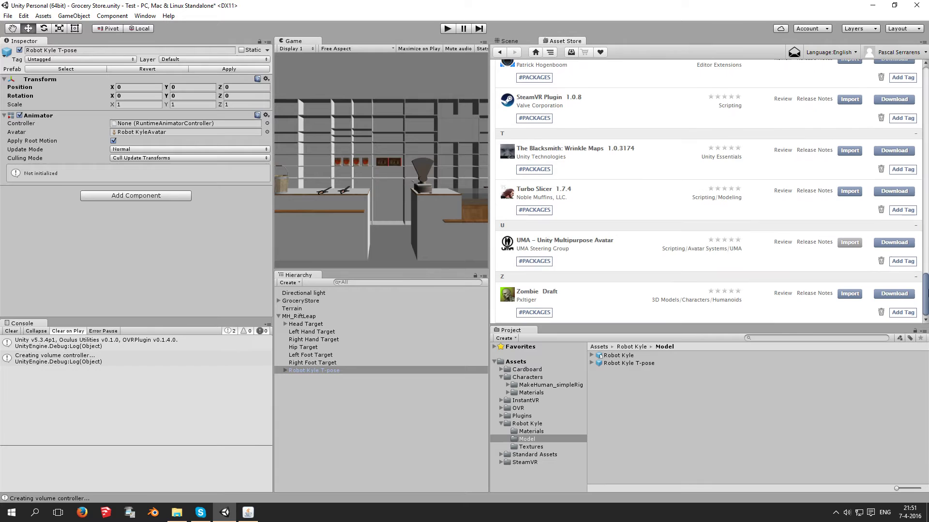
pyautogui.click(507, 296)
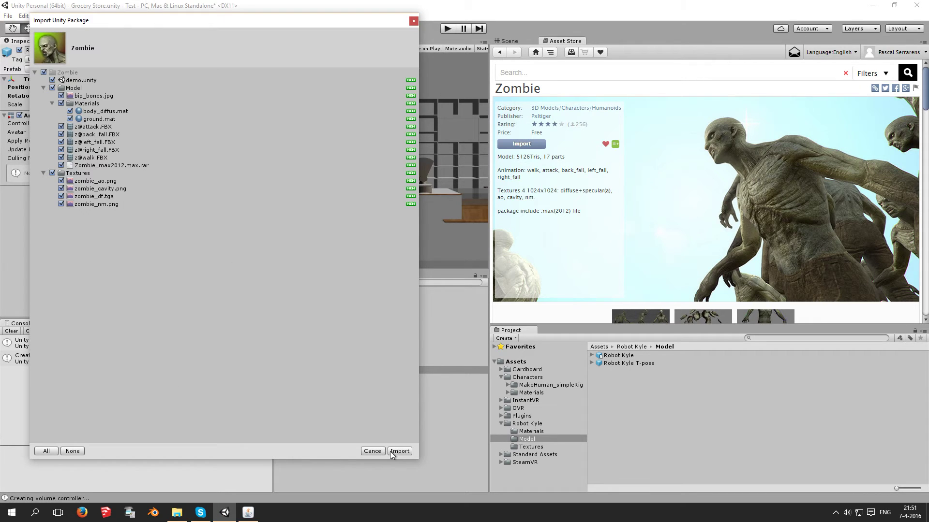
pyautogui.click(399, 452)
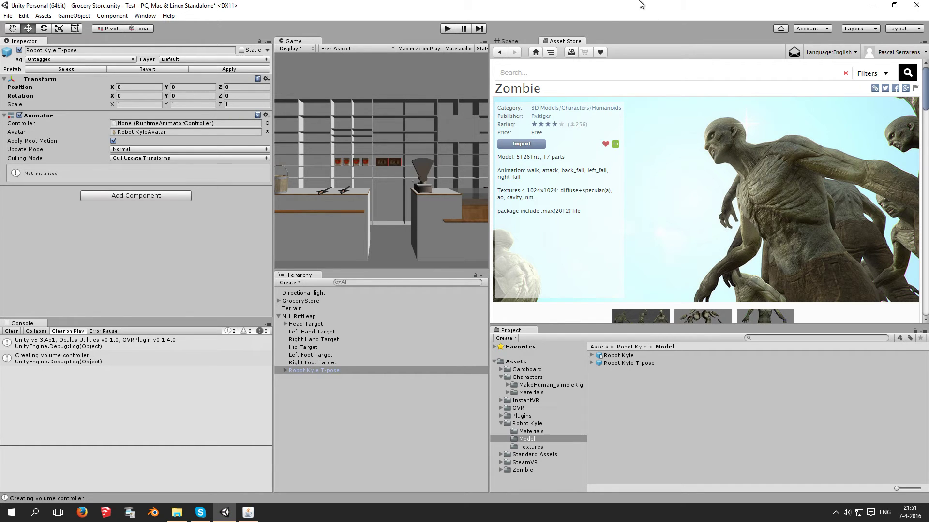
# Back in the scene, browse into the Assets/Zombie/Model folder.
pyautogui.click(518, 41)
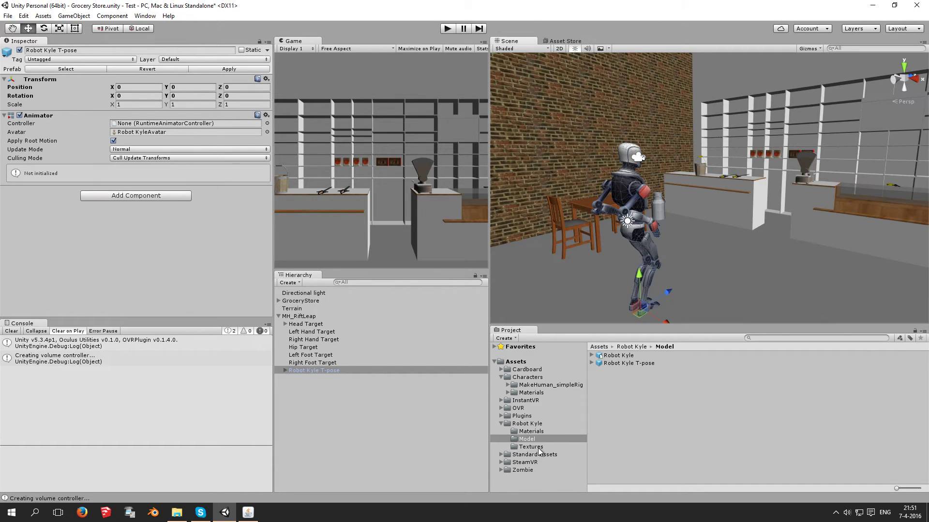
pyautogui.click(502, 424)
pyautogui.click(521, 446)
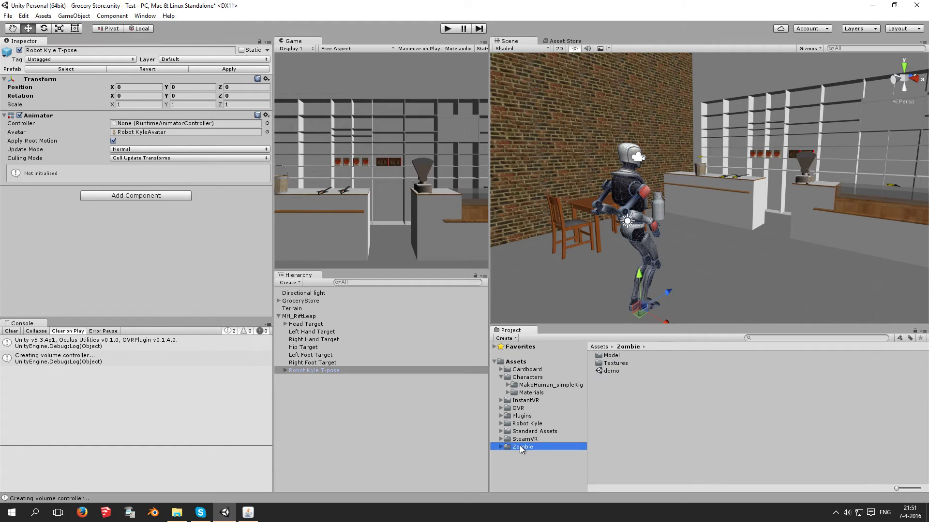
pyautogui.click(611, 355)
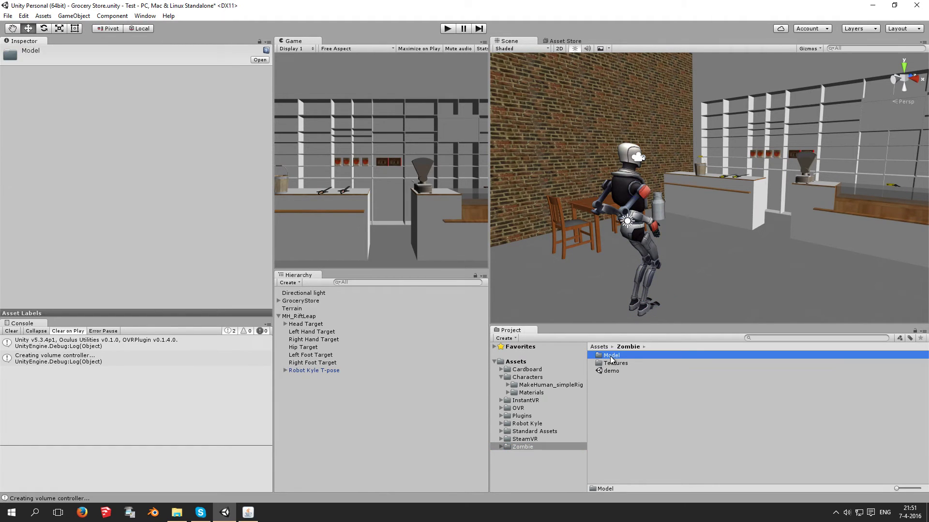
pyautogui.doubleClick(611, 356)
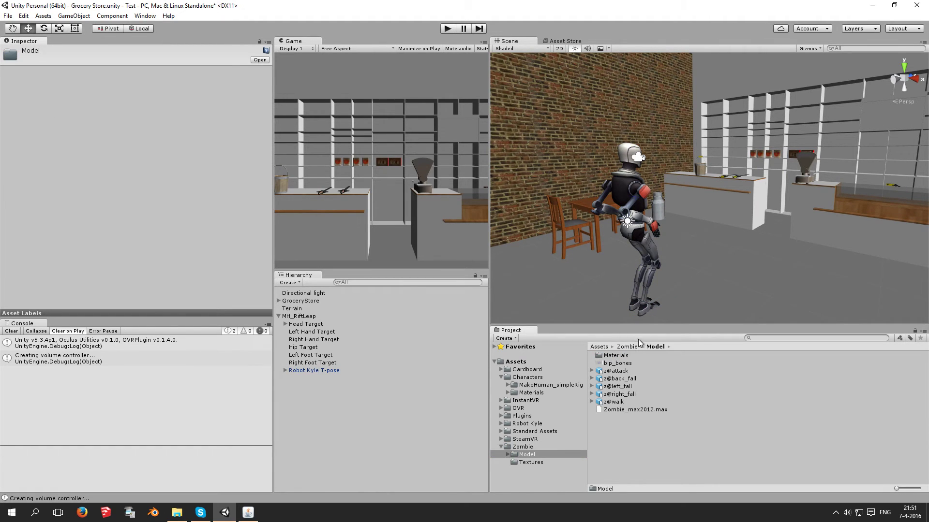
# Review the import settings and previews of the z@back_fall, z@left_fall, z@right_fall and z@walk models.
pyautogui.click(623, 372)
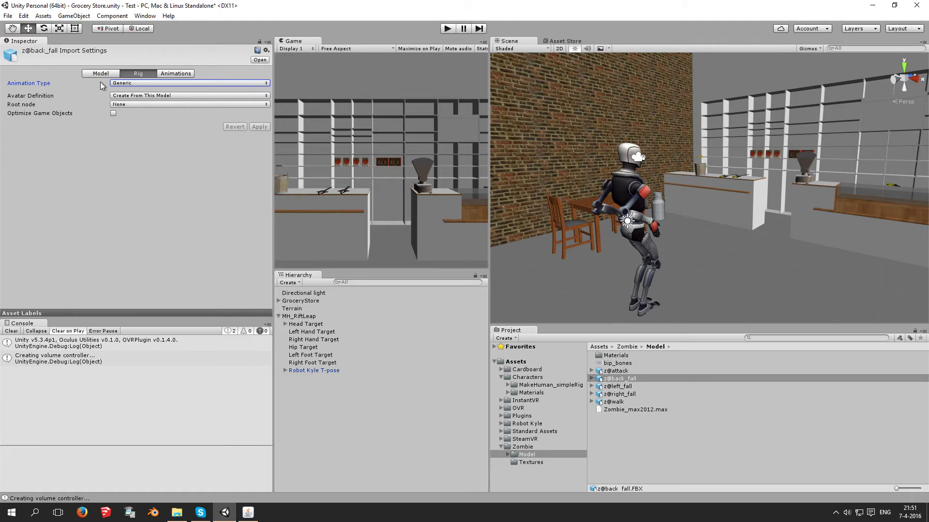
pyautogui.click(100, 74)
pyautogui.click(617, 386)
pyautogui.click(617, 394)
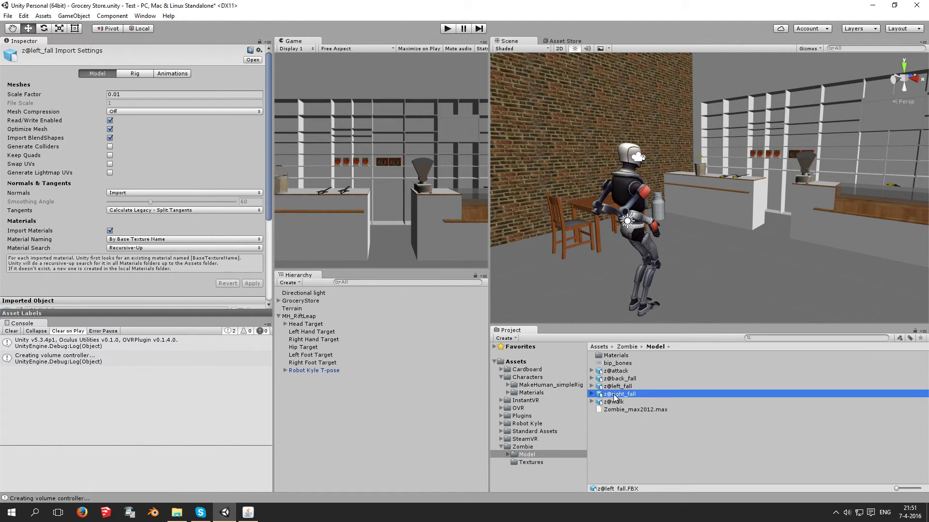
pyautogui.click(614, 402)
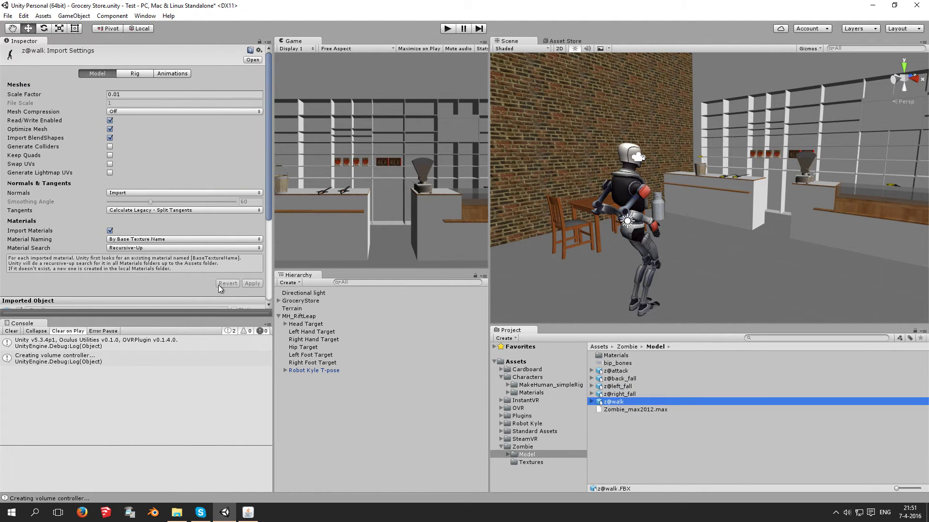
pyautogui.moveTo(158, 313); pyautogui.dragTo(173, 243)
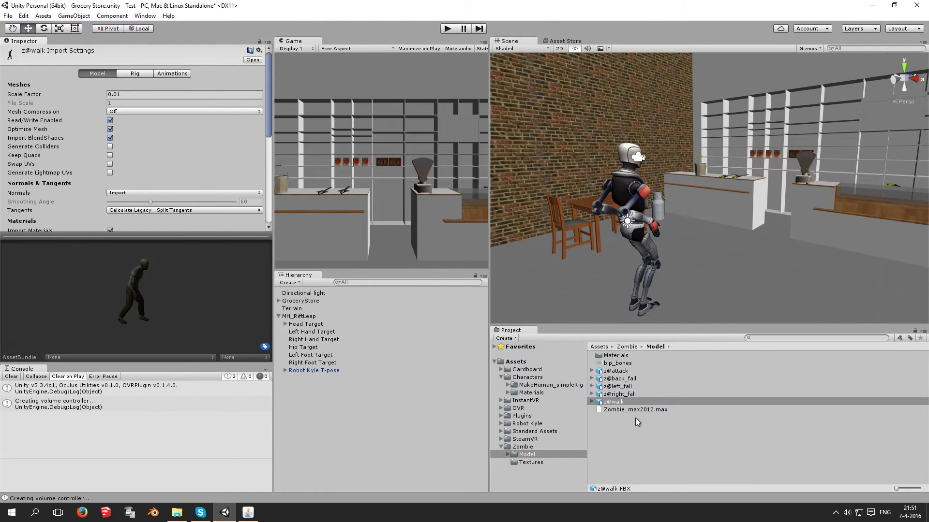
pyautogui.click(628, 386)
# Drop the z@walk zombie into the grocery store scene beside the counter.
pyautogui.moveTo(616, 404); pyautogui.dragTo(725, 282)
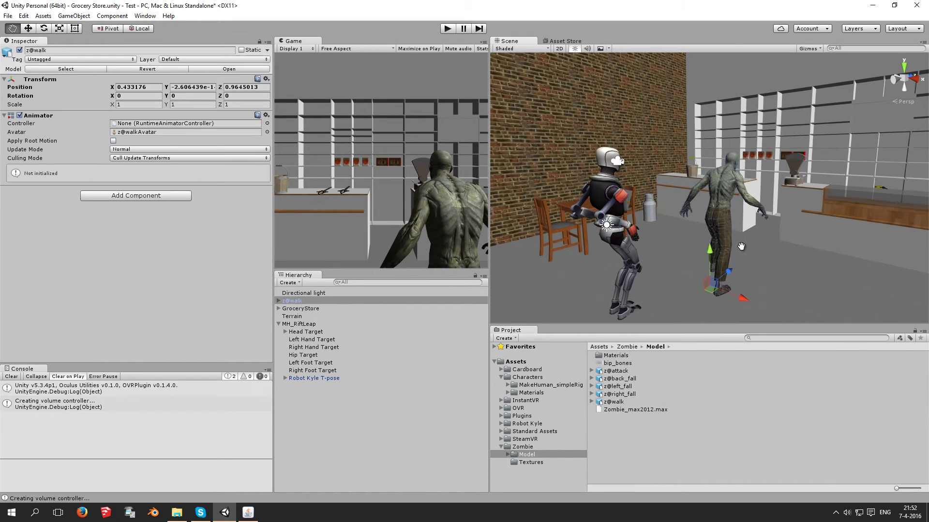
pyautogui.moveTo(725, 282)
pyautogui.mouseDown(button='right')
pyautogui.moveTo(526, 191)
pyautogui.moveTo(619, 195)
pyautogui.mouseUp(button='right')
pyautogui.keyDown('alt'); pyautogui.moveTo(619, 196); pyautogui.dragTo(671, 246); pyautogui.keyUp('alt')
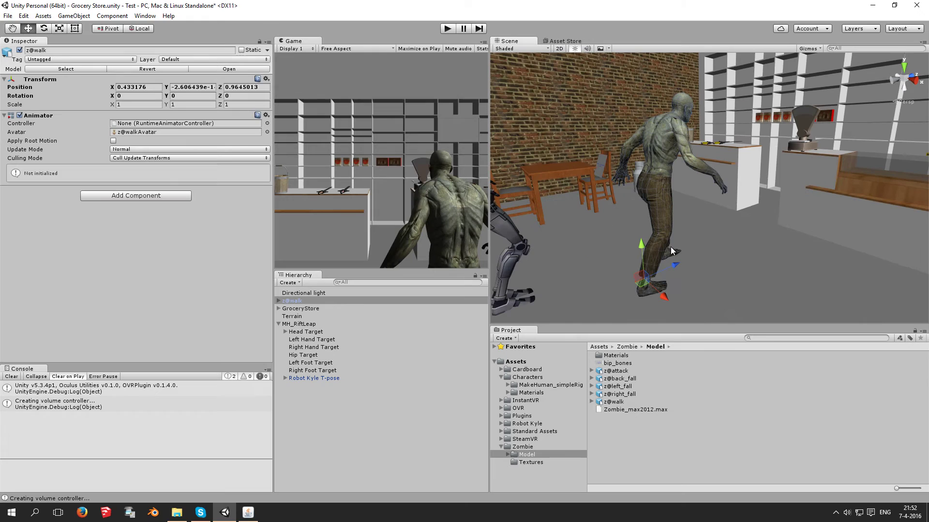
pyautogui.click(613, 402)
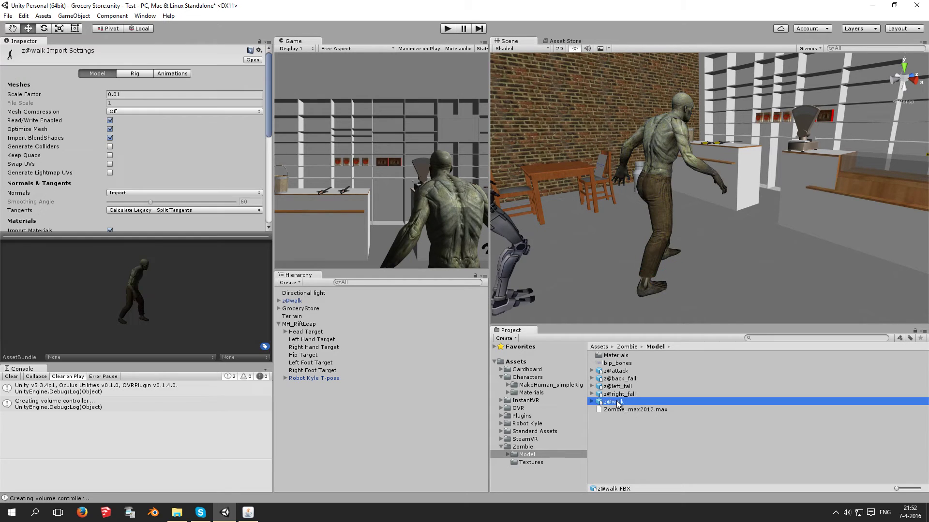
# Set z@walk's Rig Animation Type to Humanoid and apply it.
pyautogui.click(139, 72)
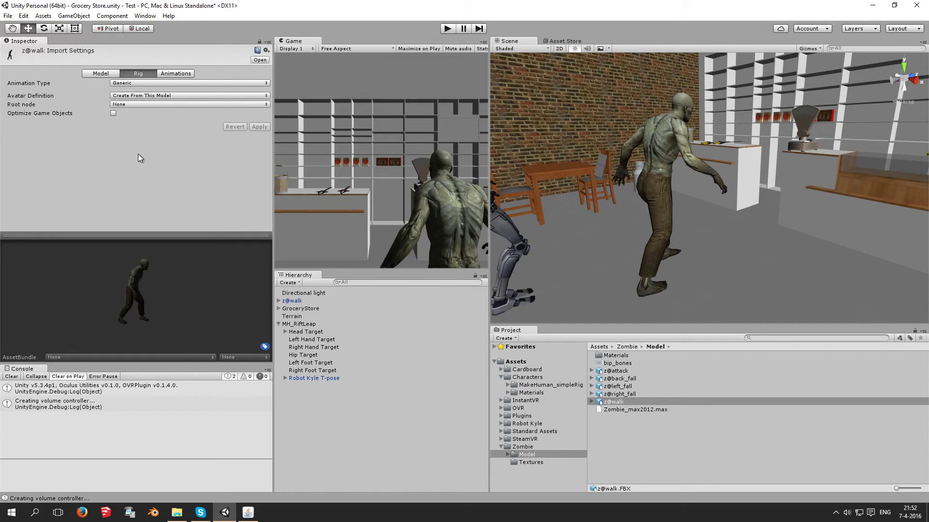
pyautogui.click(142, 83)
pyautogui.click(144, 122)
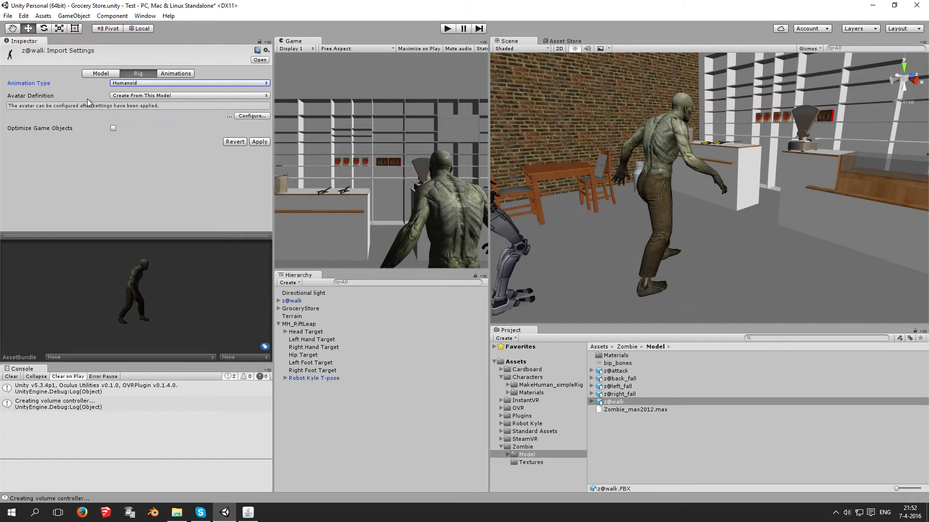
pyautogui.click(260, 142)
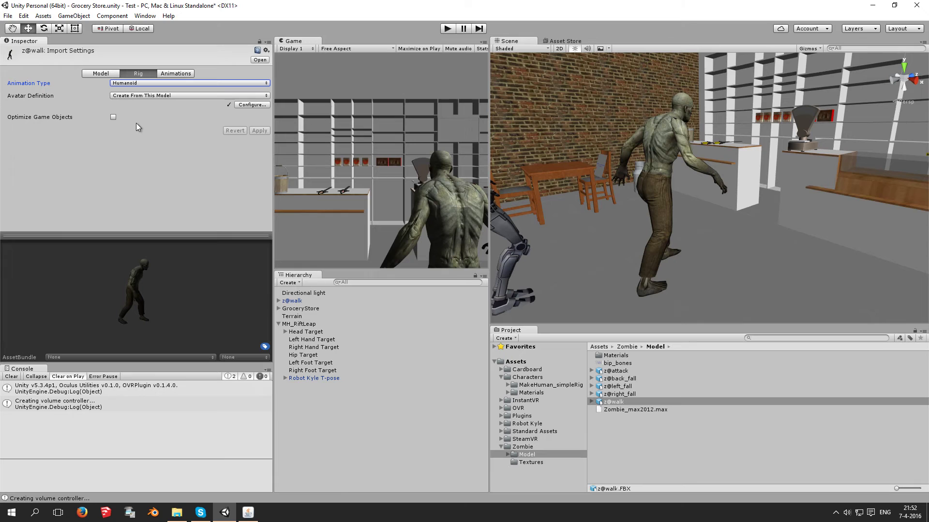
# Start Configure for the avatar, saving the grocery store scene when prompted.
pyautogui.click(249, 103)
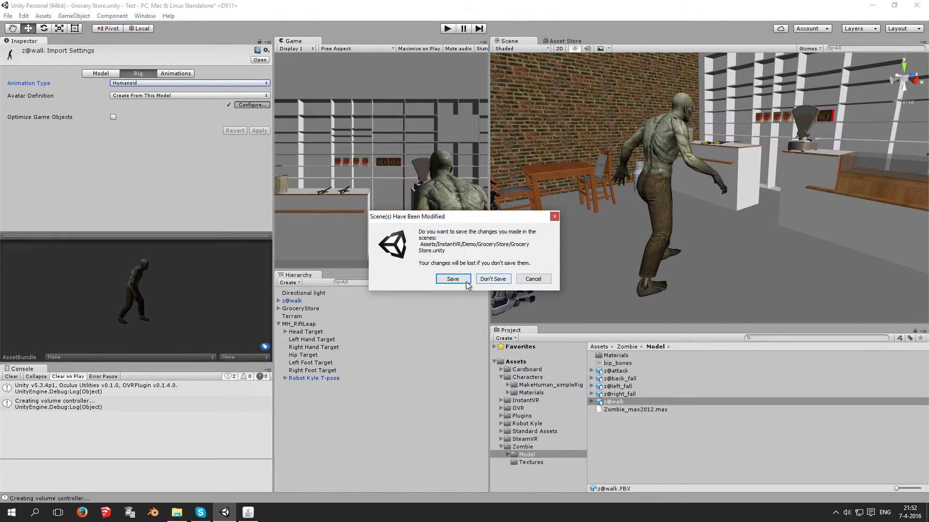
pyautogui.click(492, 278)
pyautogui.keyDown('alt'); pyautogui.moveTo(509, 151); pyautogui.dragTo(782, 192); pyautogui.keyUp('alt')
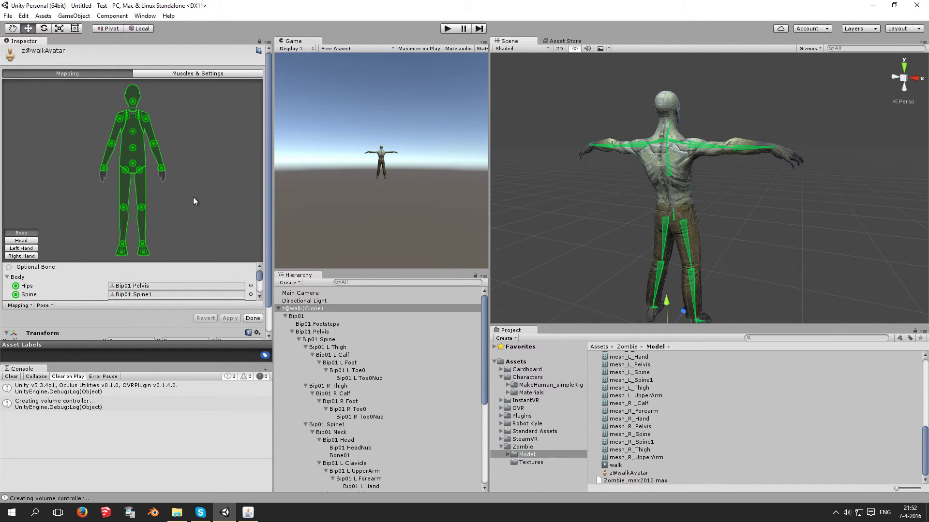
pyautogui.scroll(-2, 124, 232)
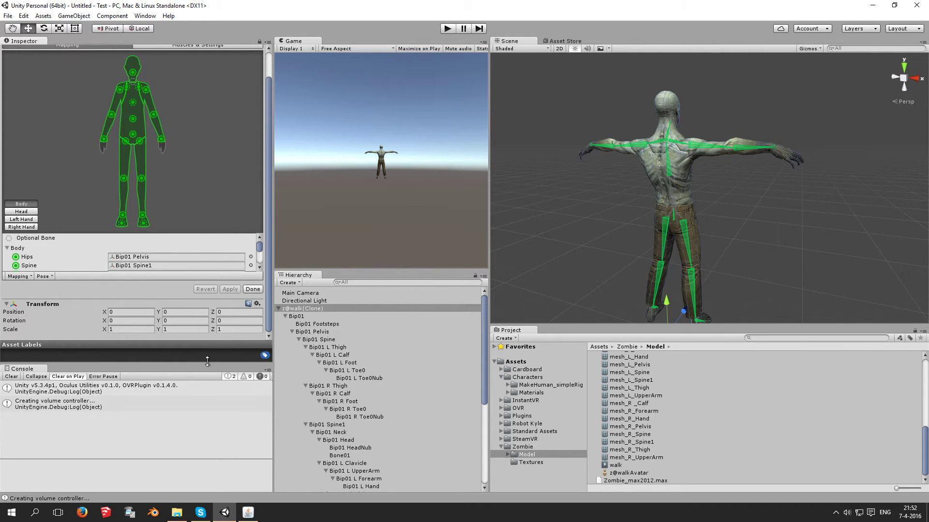
# Enlarge the mapping panel and check the left upper arm and spine bone slots on the zombie.
pyautogui.moveTo(207, 360); pyautogui.dragTo(206, 444)
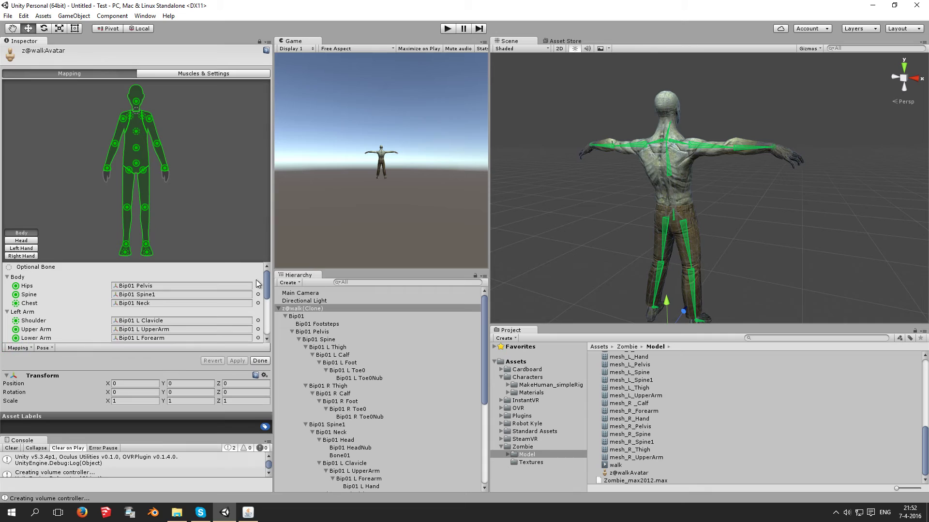
pyautogui.scroll(-2, 269, 282)
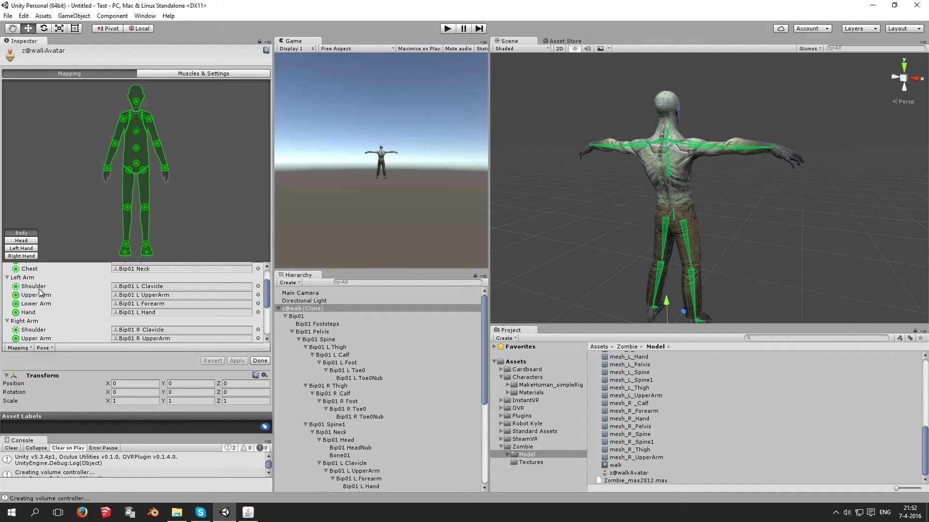
pyautogui.click(134, 296)
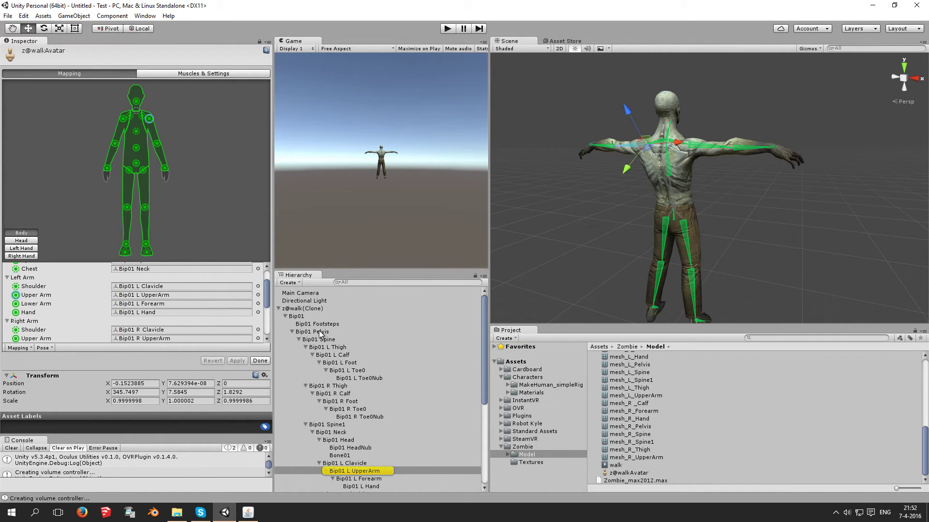
pyautogui.click(369, 474)
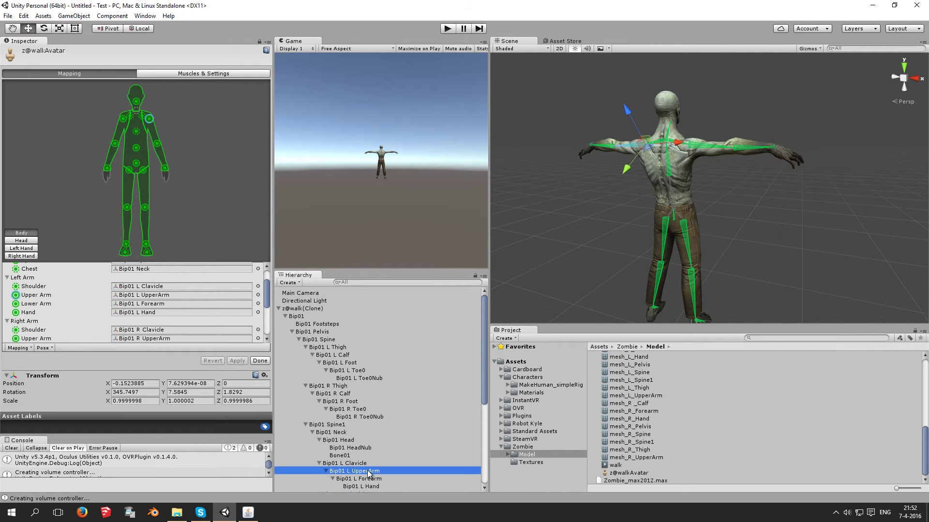
pyautogui.keyDown('alt'); pyautogui.moveTo(558, 284); pyautogui.dragTo(672, 170); pyautogui.keyUp('alt')
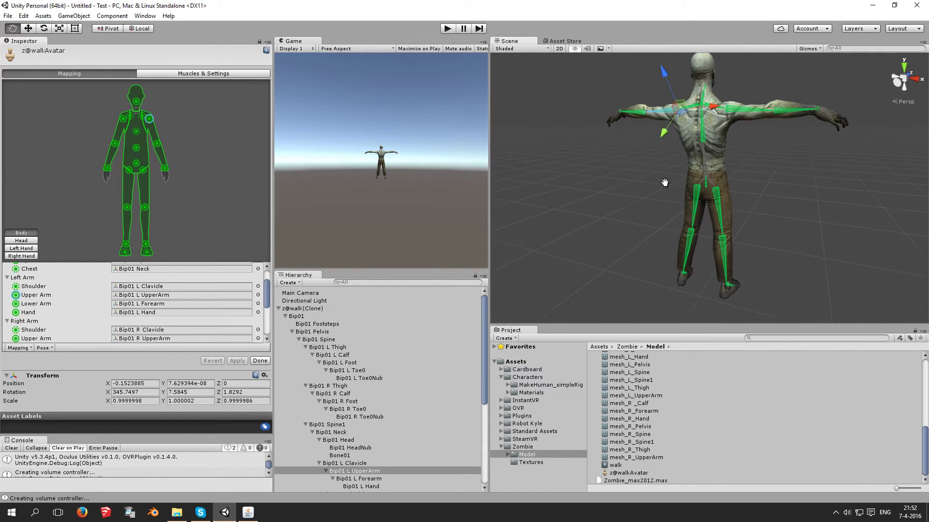
pyautogui.scroll(3, 678, 162)
pyautogui.scroll(3, 679, 162)
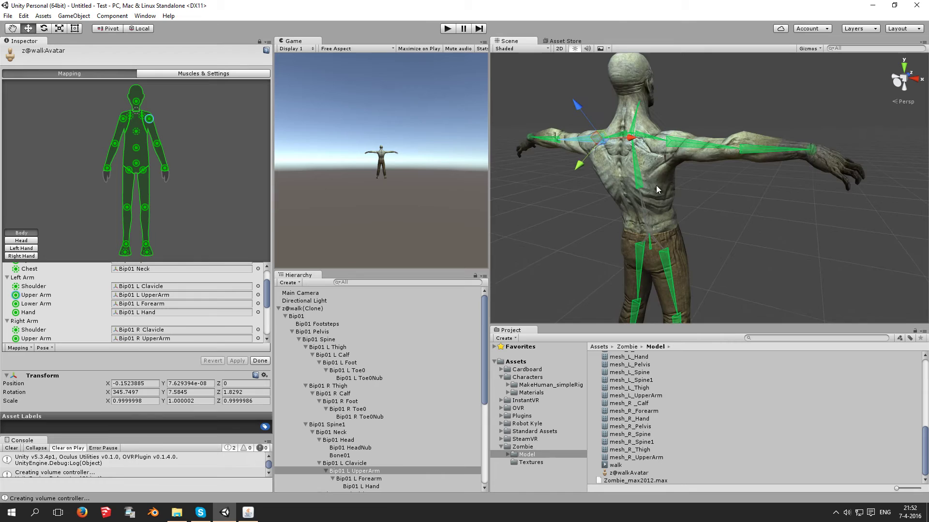
pyautogui.scroll(2, 657, 185)
pyautogui.keyDown('alt'); pyautogui.moveTo(655, 178); pyautogui.dragTo(632, 197); pyautogui.keyUp('alt')
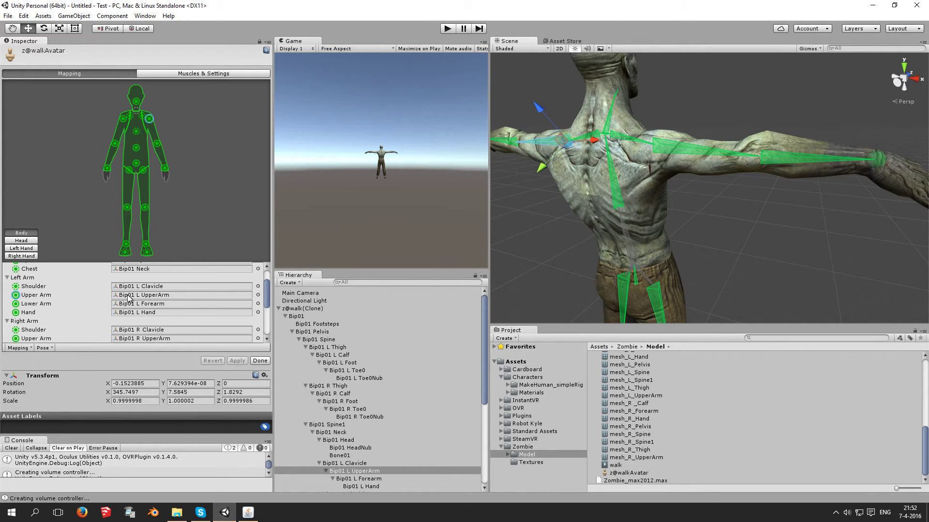
pyautogui.scroll(2, 127, 299)
pyautogui.click(150, 295)
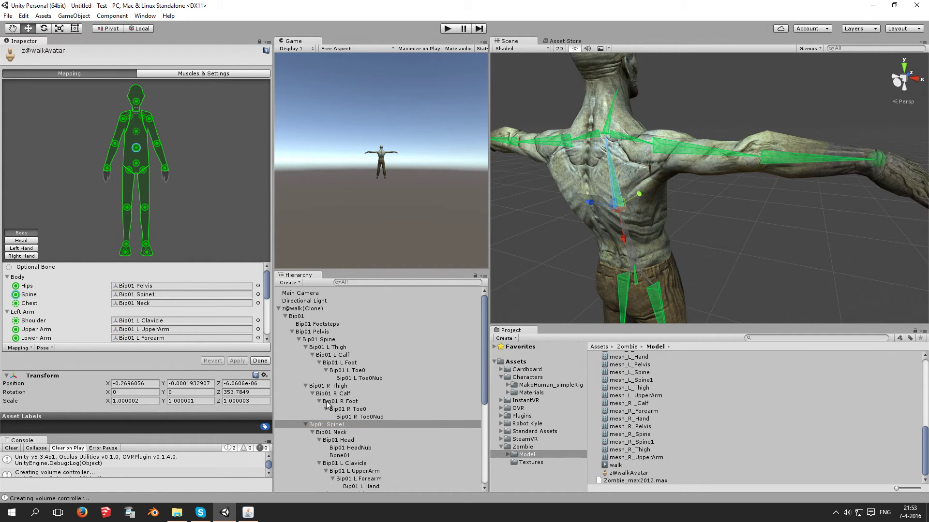
# Assign Bip01 Spine1 from the Hierarchy as the avatar's Spine bone.
pyautogui.moveTo(319, 424)
pyautogui.mouseDown()
pyautogui.moveTo(293, 335)
pyautogui.moveTo(185, 294)
pyautogui.mouseUp()
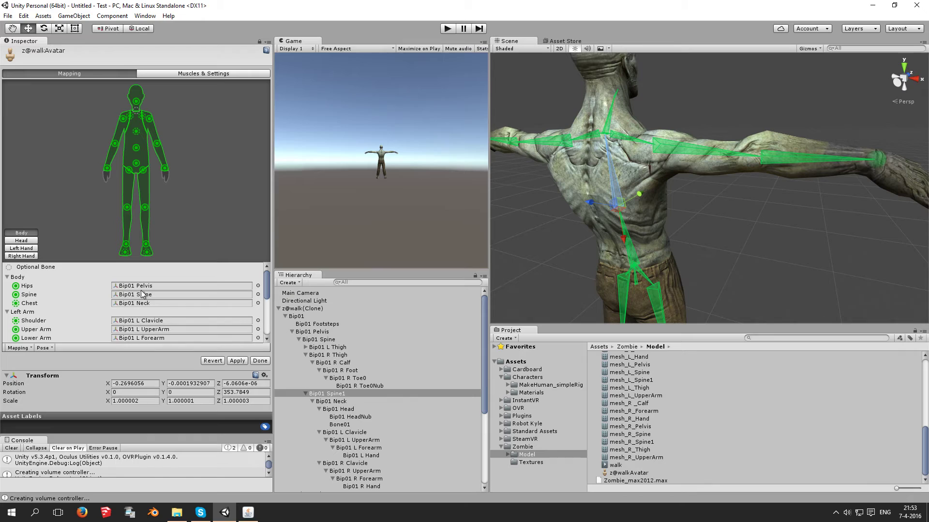
pyautogui.moveTo(340, 395)
pyautogui.mouseDown()
pyautogui.moveTo(143, 289)
pyautogui.moveTo(143, 278)
pyautogui.mouseUp()
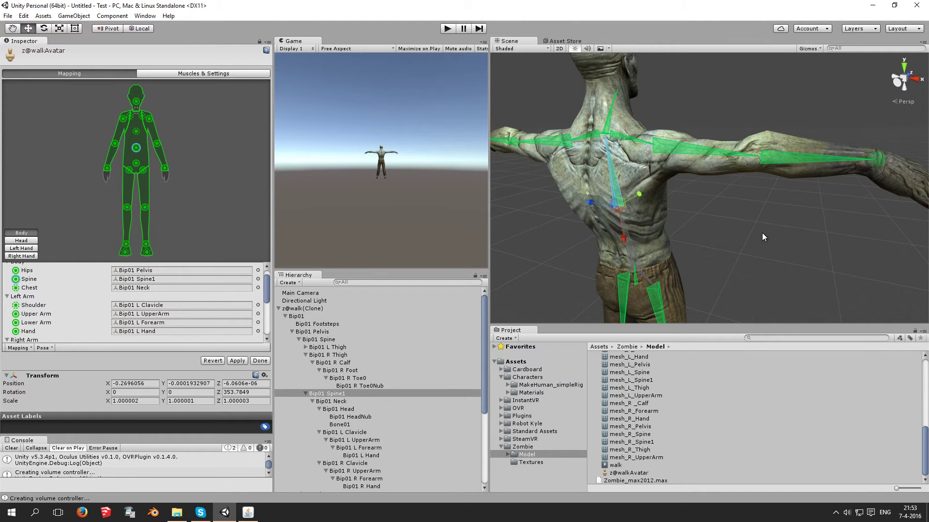
pyautogui.scroll(-3, 762, 237)
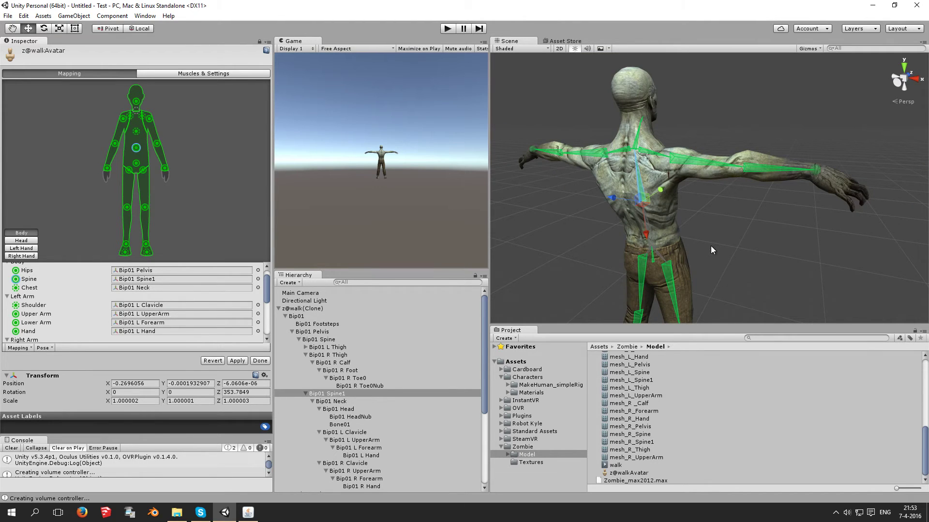
pyautogui.scroll(-2, 710, 246)
pyautogui.scroll(-2, 733, 207)
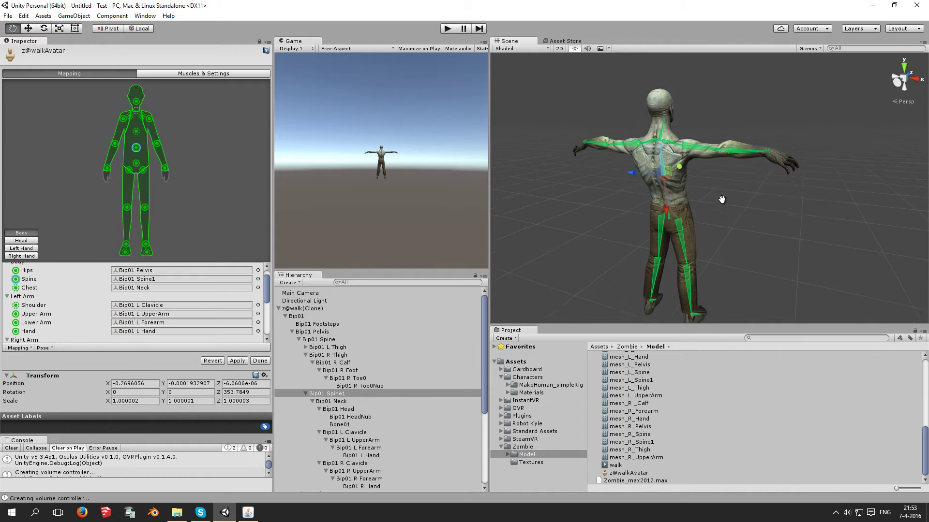
pyautogui.scroll(-2, 674, 207)
pyautogui.scroll(2, 673, 207)
pyautogui.scroll(2, 675, 207)
pyautogui.scroll(1, 674, 207)
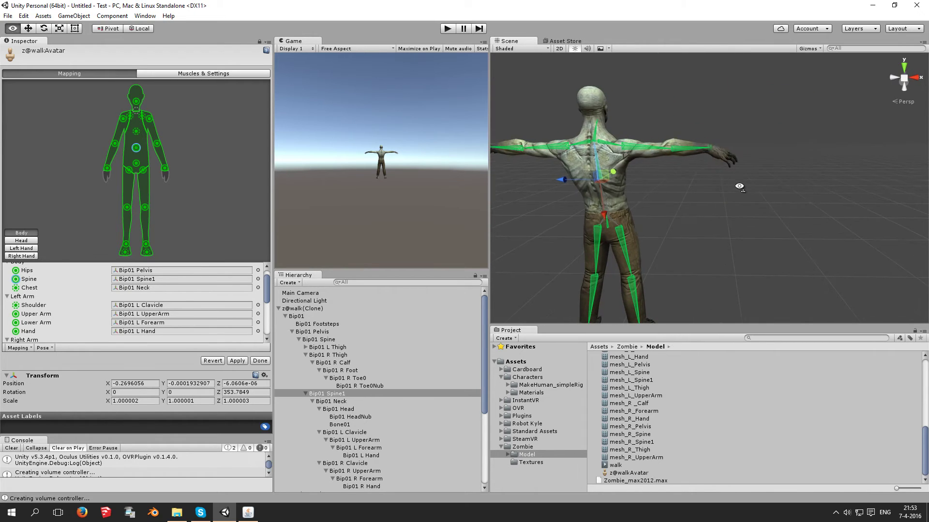
# Rename the z@walk(Clone) root object to Zombie T-pose.
pyautogui.moveTo(660, 149)
pyautogui.mouseDown(button='middle')
pyautogui.moveTo(711, 202)
pyautogui.moveTo(726, 193)
pyautogui.mouseUp(button='middle')
pyautogui.click(337, 308)
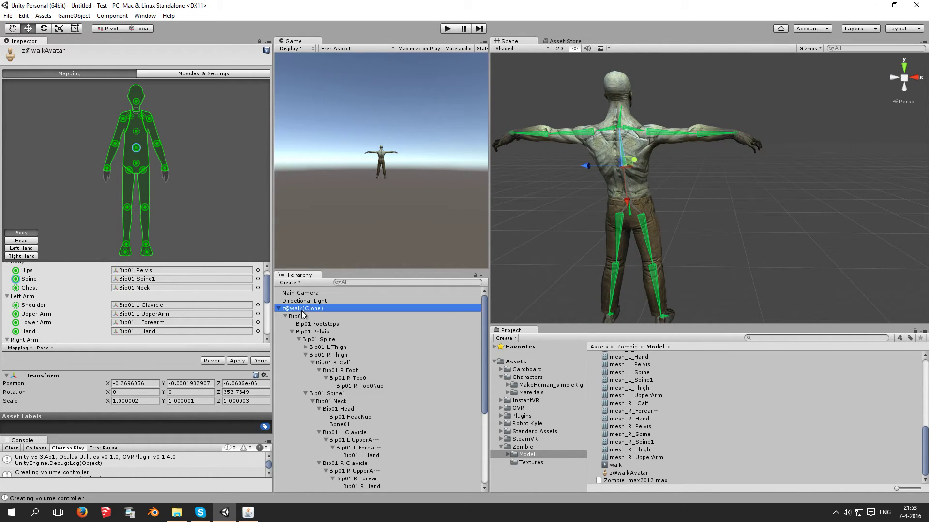
pyautogui.press('F2')
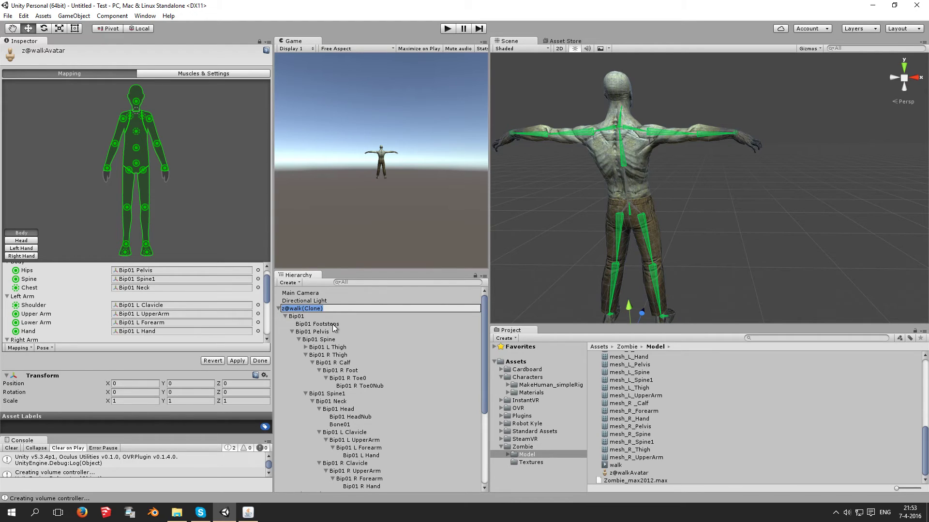
pyautogui.write('Zombie T-pos')
pyautogui.write('e')
pyautogui.press('Return')
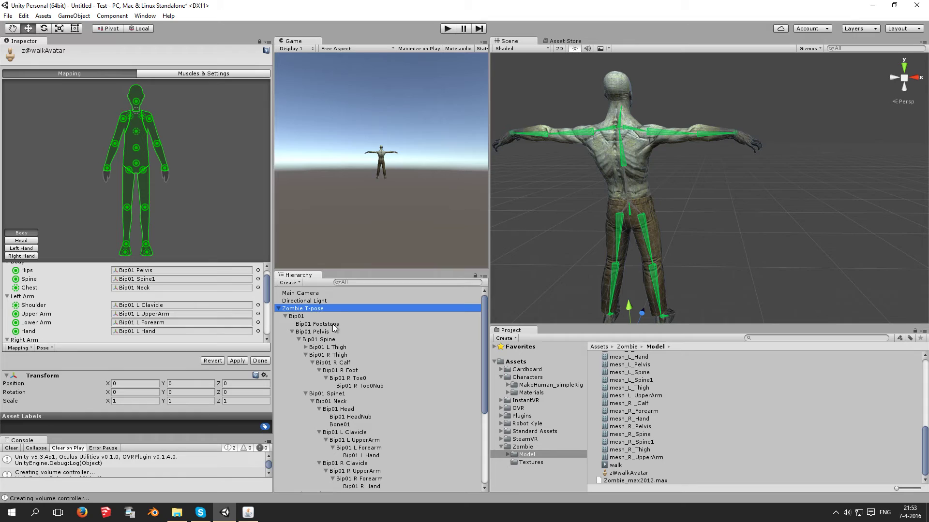
pyautogui.scroll(3, 725, 395)
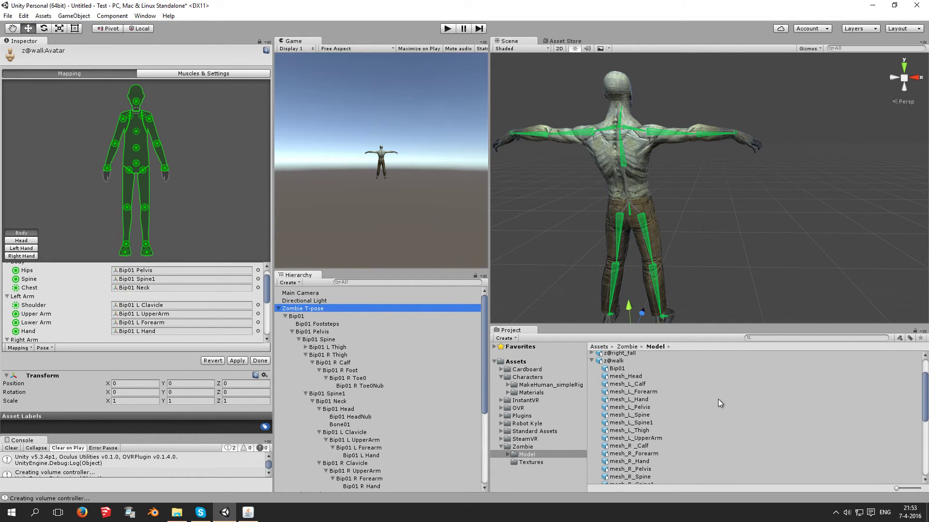
pyautogui.scroll(2, 718, 399)
# Save Zombie T-pose as a prefab in the Model folder, finish configuring and revert the import prompt.
pyautogui.click(593, 401)
pyautogui.moveTo(605, 401)
pyautogui.mouseDown()
pyautogui.moveTo(365, 324)
pyautogui.moveTo(651, 442)
pyautogui.moveTo(561, 450)
pyautogui.moveTo(634, 446)
pyautogui.mouseUp()
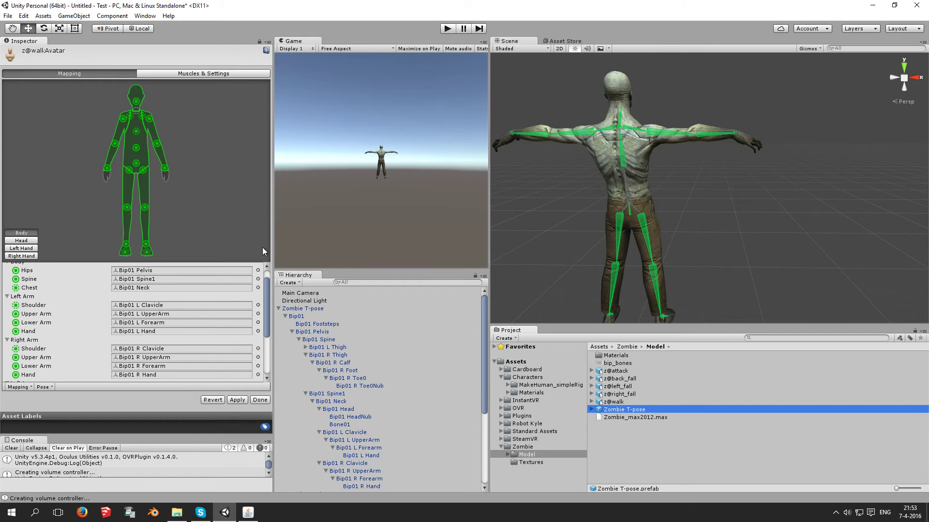
pyautogui.click(260, 400)
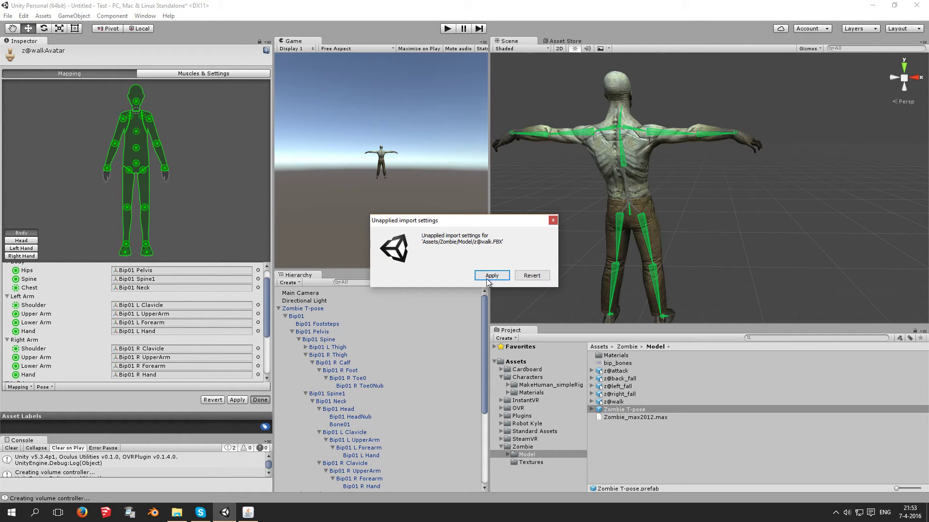
pyautogui.click(532, 276)
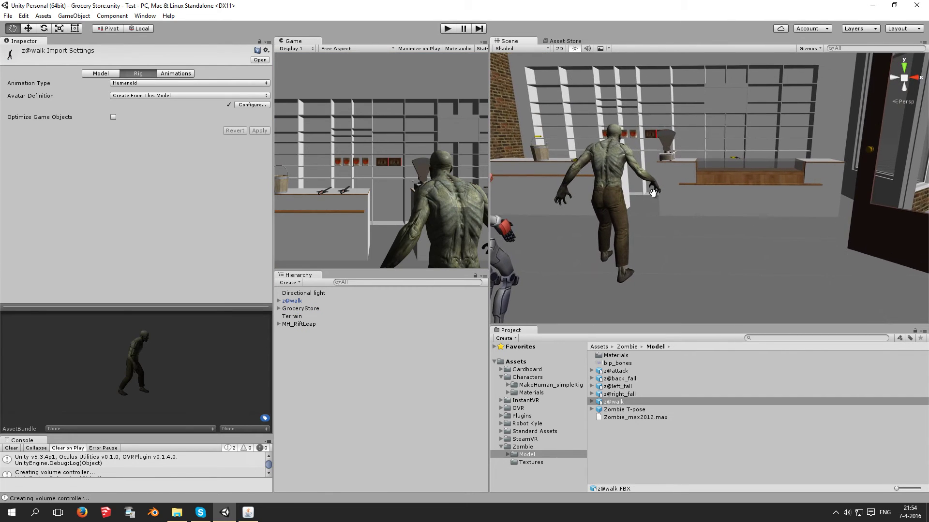
# Place a Zombie T-pose instance, then delete it together with z@walk from the scene.
pyautogui.moveTo(624, 409); pyautogui.dragTo(705, 285)
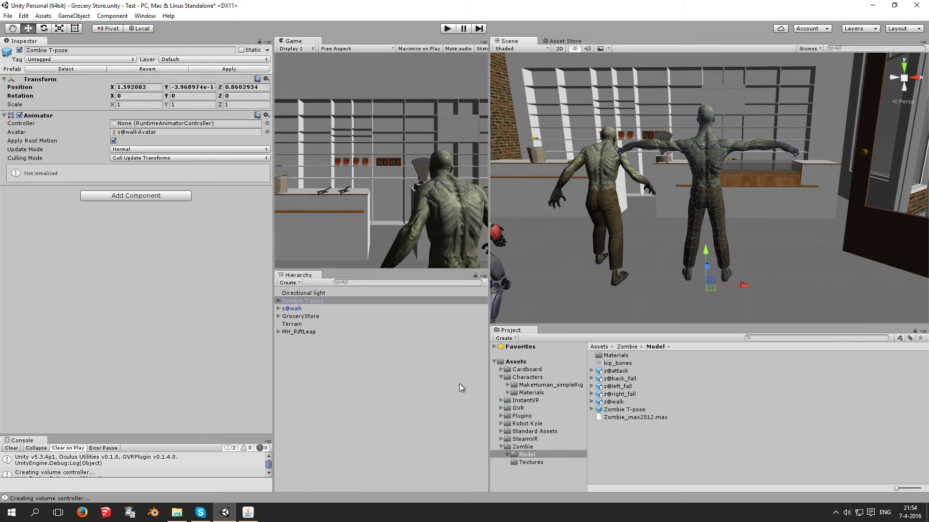
pyautogui.click(300, 300)
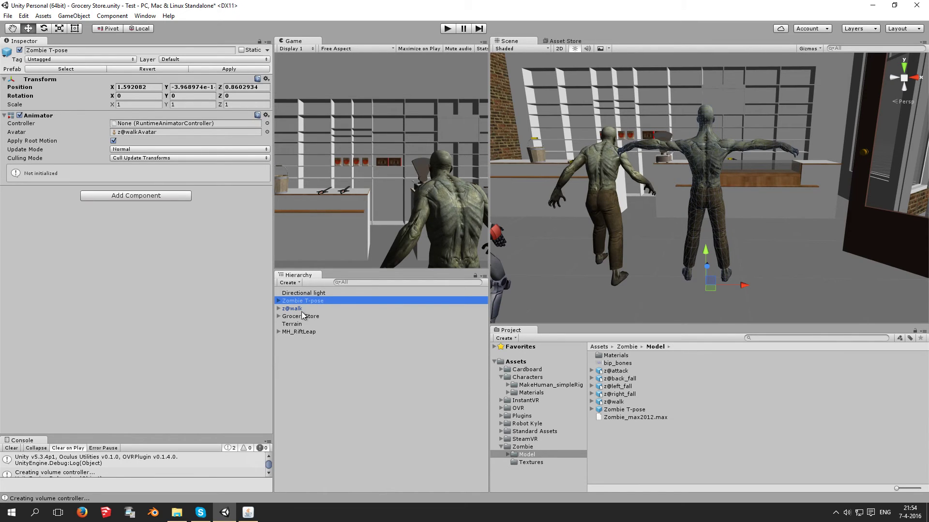
pyautogui.keyDown('ctrl'); pyautogui.click(294, 309); pyautogui.keyUp('ctrl')
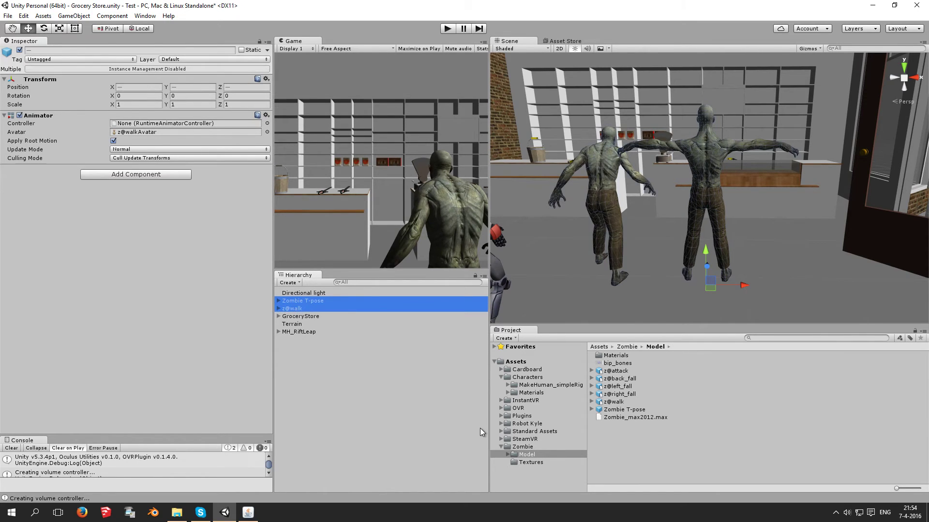
pyautogui.press('Delete')
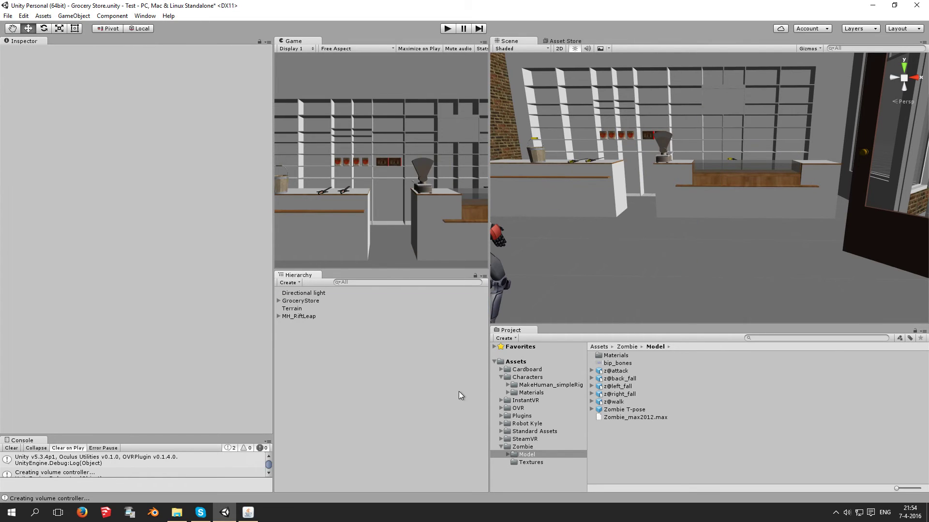
pyautogui.click(297, 318)
# Delete the Robot Kyle T-pose avatar from under the MH_RiftLeap rig.
pyautogui.click(279, 316)
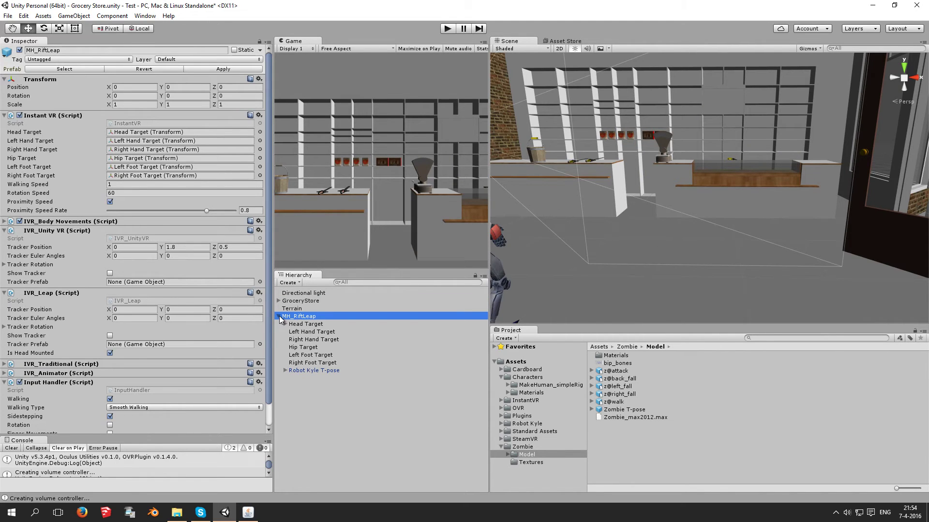
pyautogui.click(303, 371)
pyautogui.press('f')
pyautogui.keyDown('alt'); pyautogui.moveTo(763, 205); pyautogui.dragTo(595, 246); pyautogui.keyUp('alt')
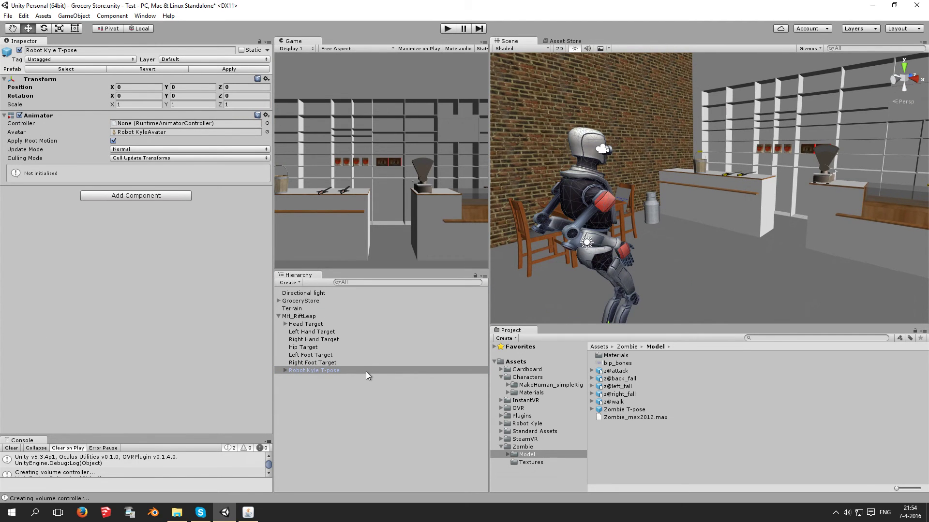
pyautogui.press('Delete')
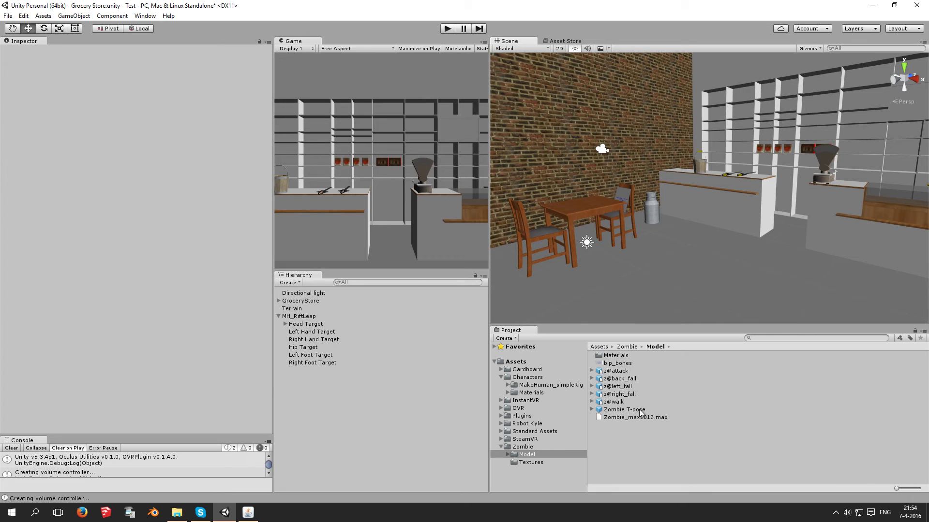
# Parent the Zombie T-pose prefab under MH_RiftLeap and start Play mode with Ctrl+P.
pyautogui.moveTo(637, 410); pyautogui.dragTo(313, 317)
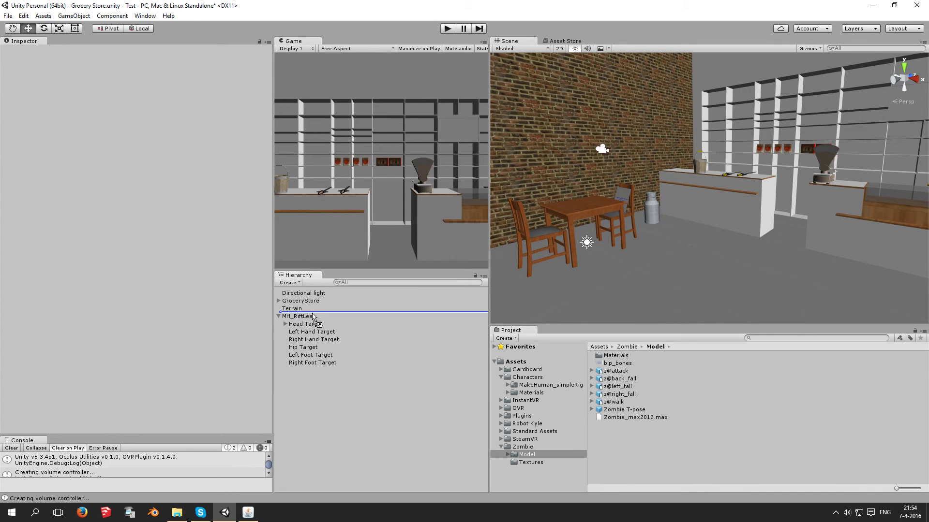
pyautogui.moveTo(314, 317); pyautogui.dragTo(314, 318)
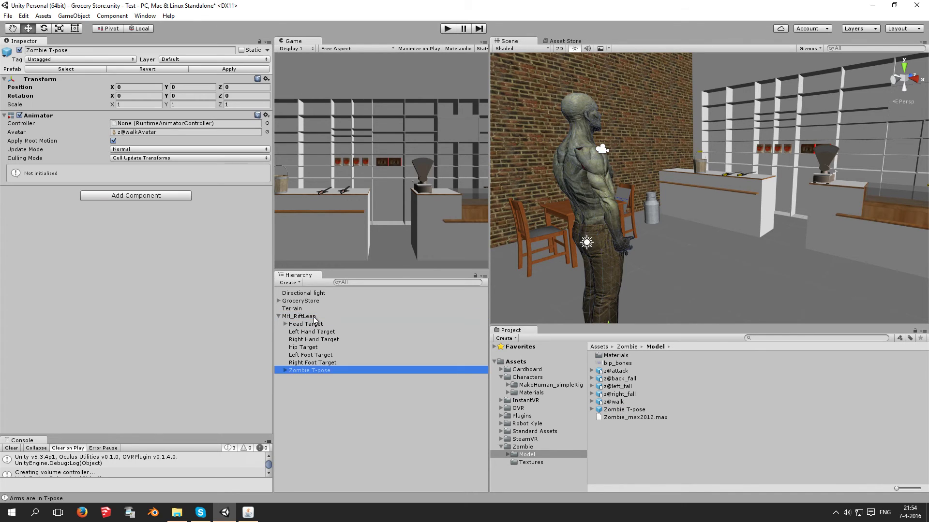
pyautogui.moveTo(653, 232)
pyautogui.mouseDown(button='right')
pyautogui.moveTo(673, 257)
pyautogui.moveTo(598, 247)
pyautogui.mouseUp(button='right')
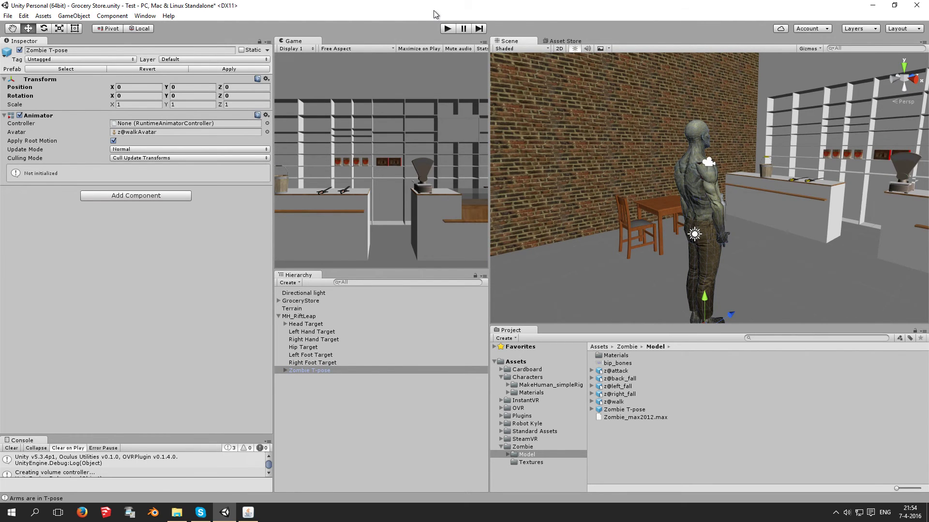
pyautogui.hotkey('ctrl', 'p')
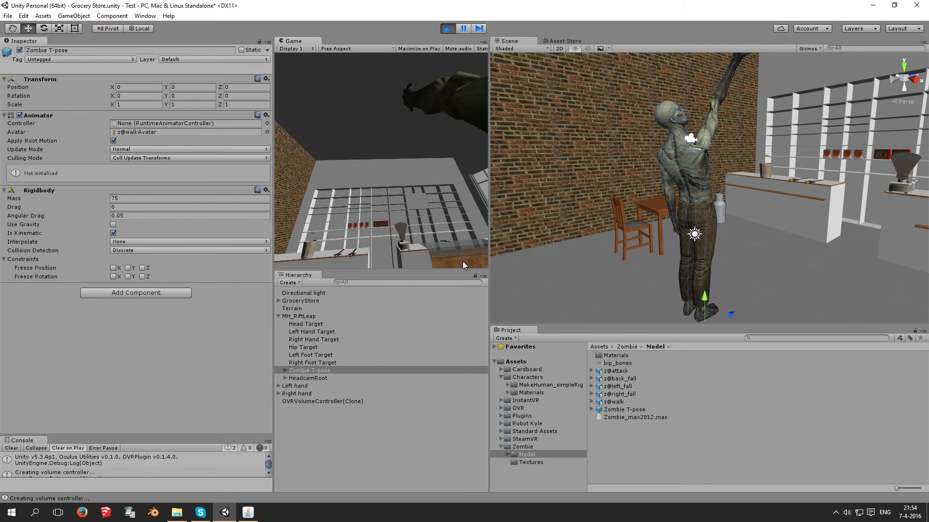
# Stop Play mode and select the Zombie T-pose prefab in the Model folder.
pyautogui.click(448, 29)
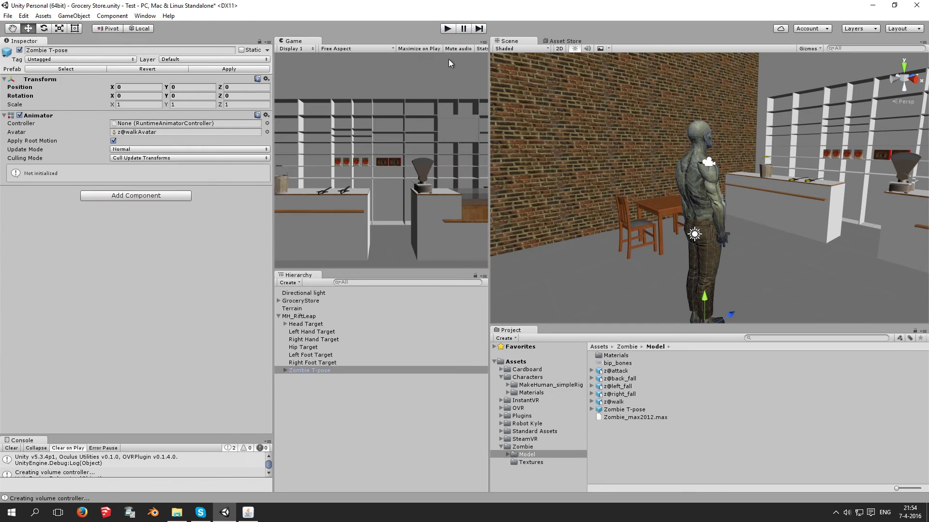
pyautogui.click(615, 409)
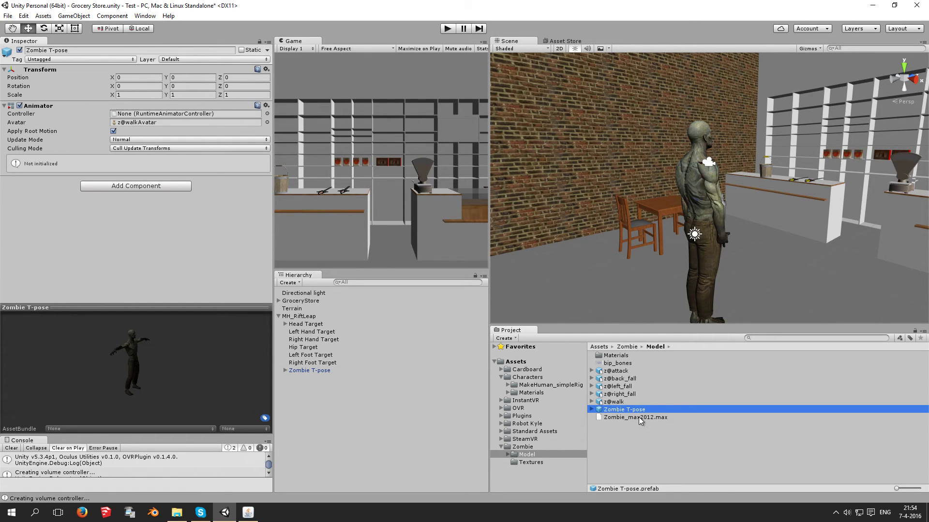
# Reopen Configure Avatar for the z@walk model, saving the scene when prompted.
pyautogui.click(434, 414)
pyautogui.click(612, 410)
pyautogui.click(614, 401)
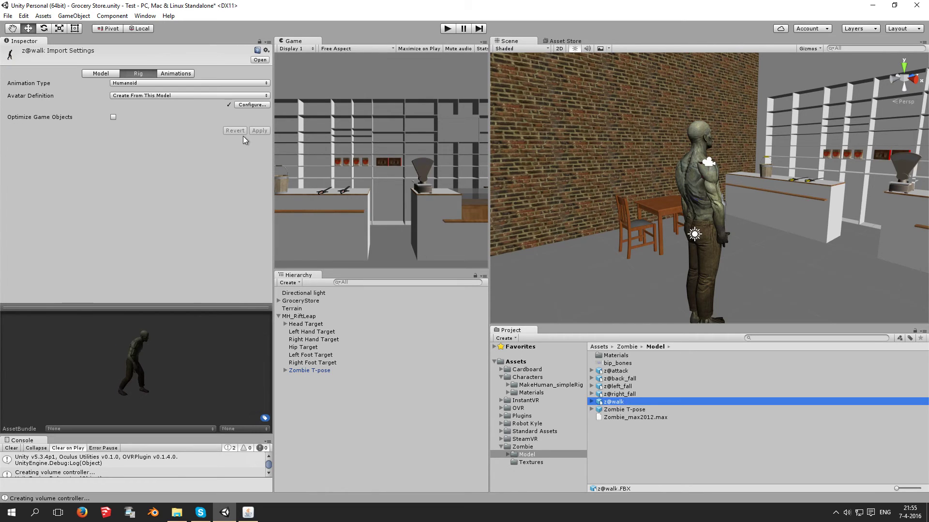
pyautogui.click(248, 107)
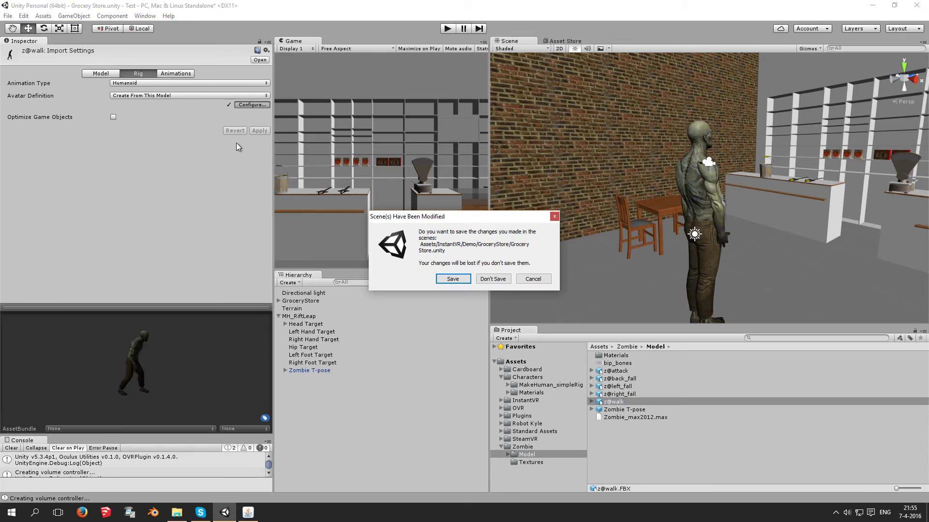
pyautogui.click(466, 277)
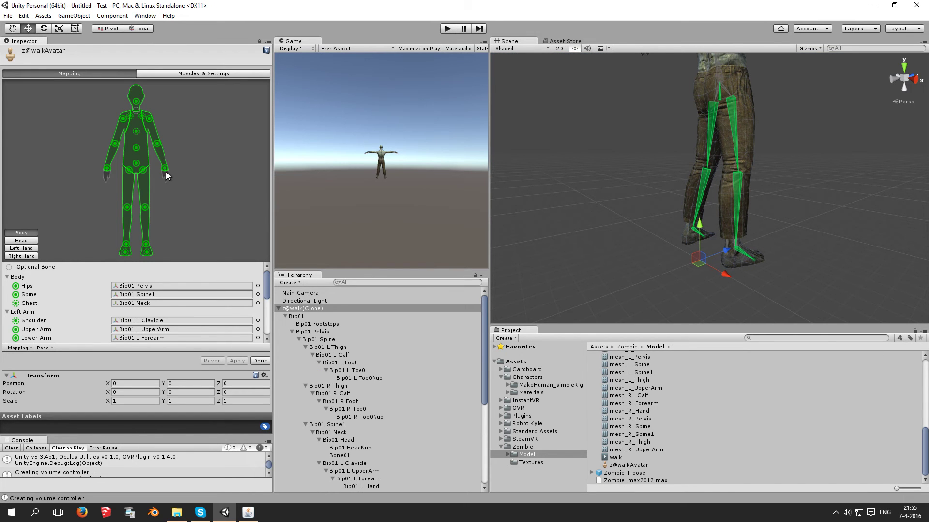
# Review the Left Hand finger mapping around the zombie's arm, then finish with Done.
pyautogui.click(22, 248)
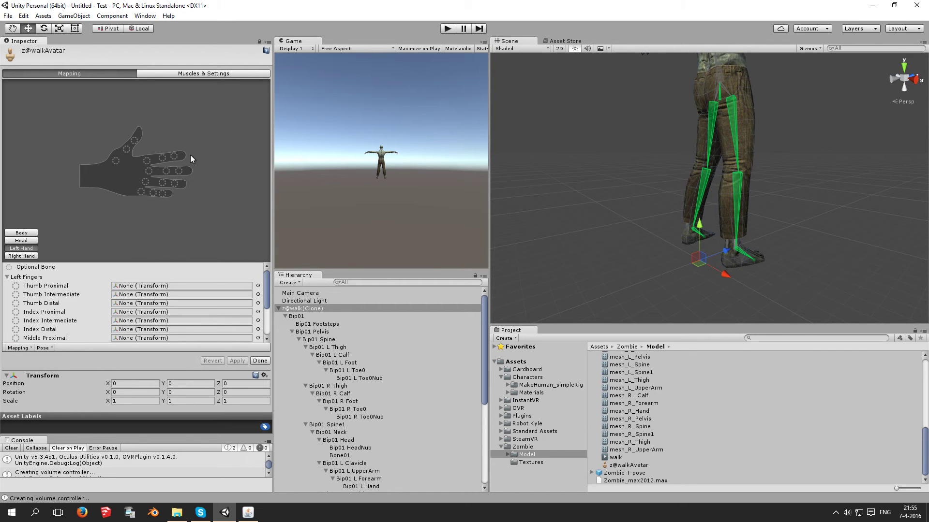
pyautogui.moveTo(757, 153); pyautogui.dragTo(673, 185, button='middle')
pyautogui.scroll(3, 673, 185)
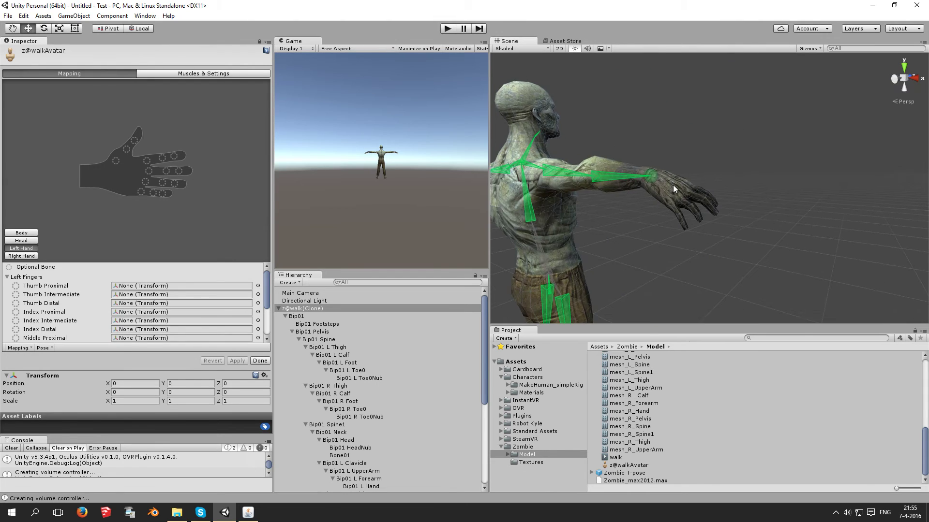
pyautogui.scroll(3, 673, 185)
pyautogui.keyDown('alt'); pyautogui.moveTo(672, 185); pyautogui.dragTo(679, 228); pyautogui.keyUp('alt')
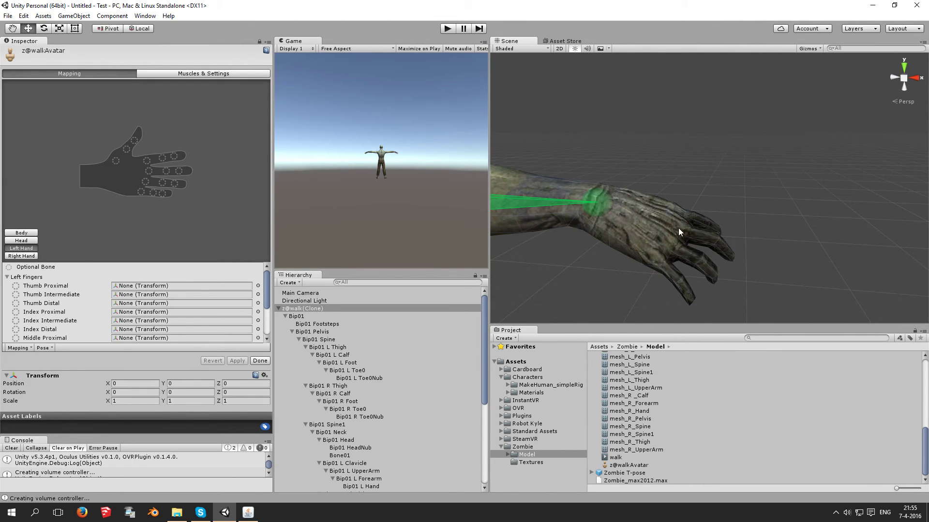
pyautogui.moveTo(678, 228); pyautogui.dragTo(709, 221, button='middle')
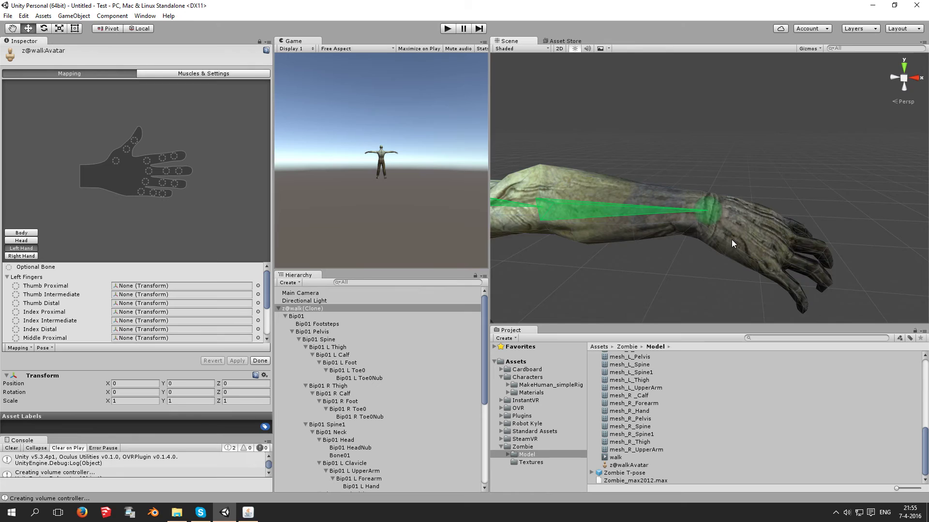
pyautogui.moveTo(731, 239)
pyautogui.keyDown('alt'); pyautogui.mouseDown()
pyautogui.moveTo(653, 222)
pyautogui.moveTo(595, 221)
pyautogui.mouseUp(); pyautogui.keyUp('alt')
pyautogui.scroll(-2, 684, 219)
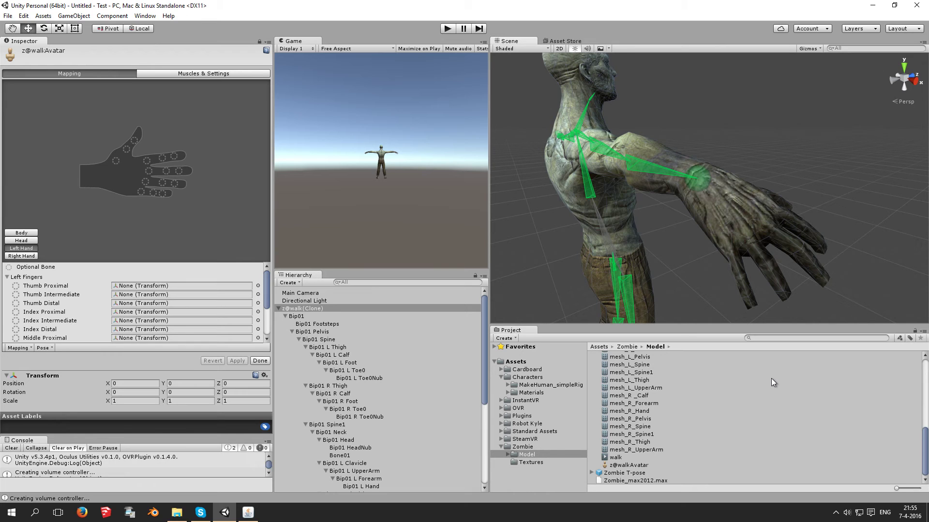
pyautogui.click(259, 360)
pyautogui.moveTo(661, 202)
pyautogui.keyDown('alt'); pyautogui.mouseDown()
pyautogui.moveTo(706, 169)
pyautogui.moveTo(686, 159)
pyautogui.mouseUp(); pyautogui.keyUp('alt')
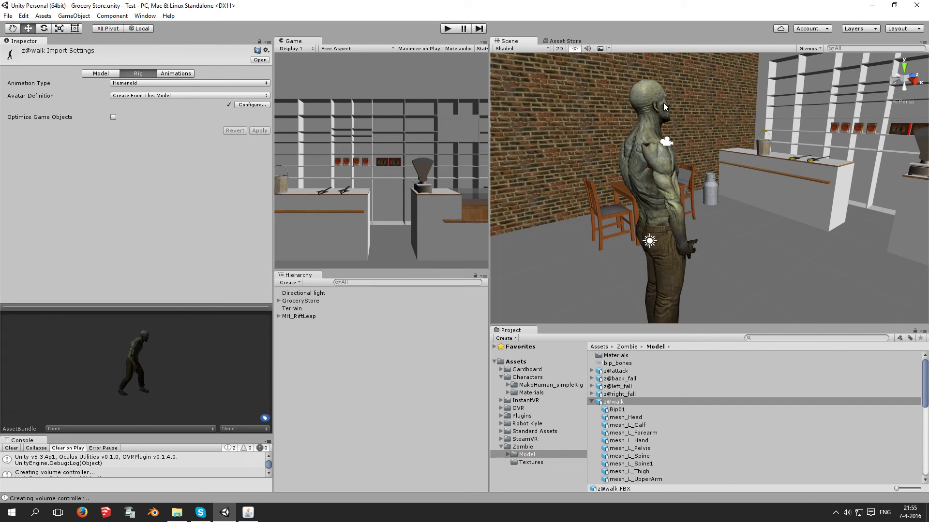
# Select MH_RiftLeap and review its rig components while viewing the zombie from several angles.
pyautogui.keyDown('alt'); pyautogui.moveTo(663, 102); pyautogui.dragTo(623, 215); pyautogui.keyUp('alt')
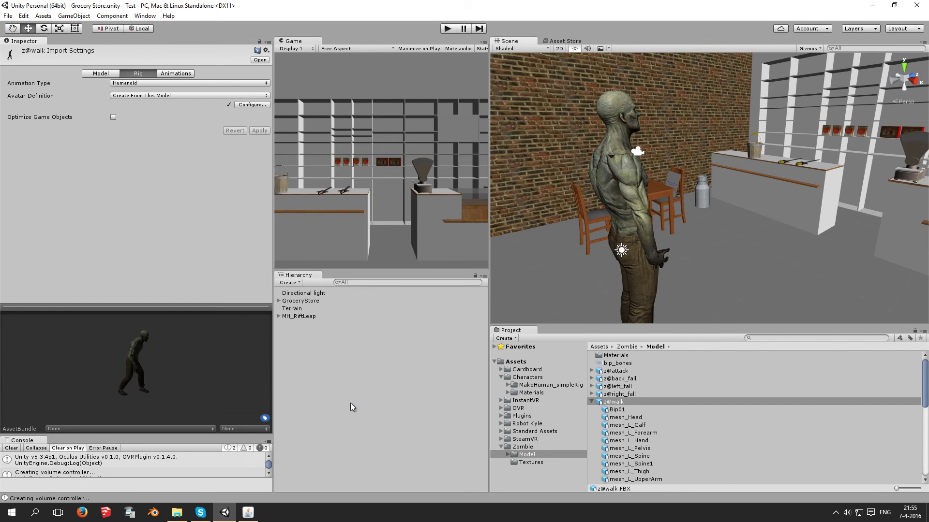
pyautogui.click(294, 317)
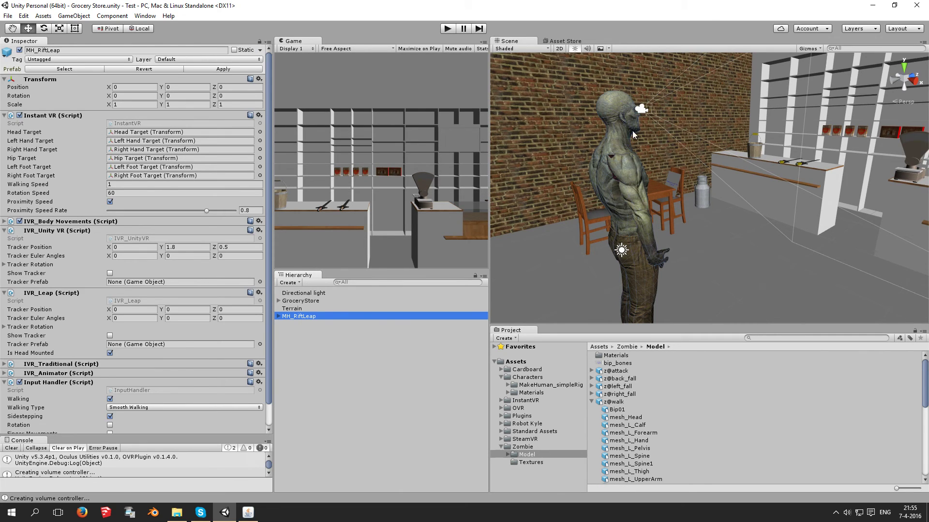
pyautogui.moveTo(632, 131); pyautogui.dragTo(654, 200, button='right')
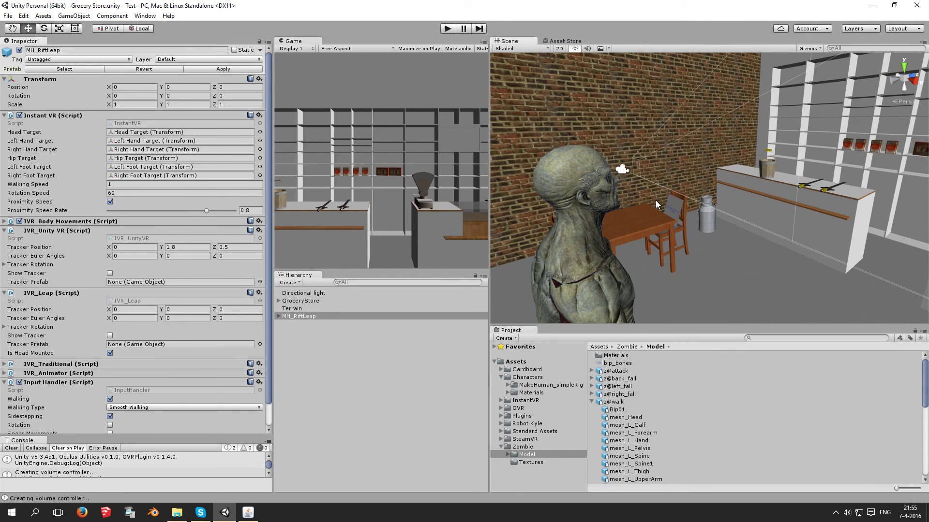
pyautogui.moveTo(655, 200)
pyautogui.mouseDown(button='right')
pyautogui.moveTo(658, 236)
pyautogui.moveTo(585, 300)
pyautogui.mouseUp(button='right')
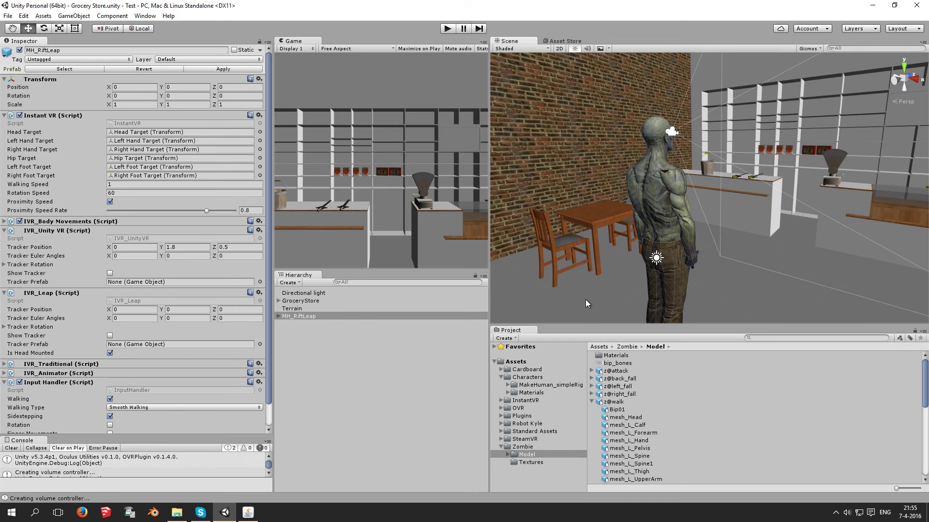
# Test-run the Grocery Store scene to check the zombie's tracked arms, then stop play mode.
pyautogui.click(448, 29)
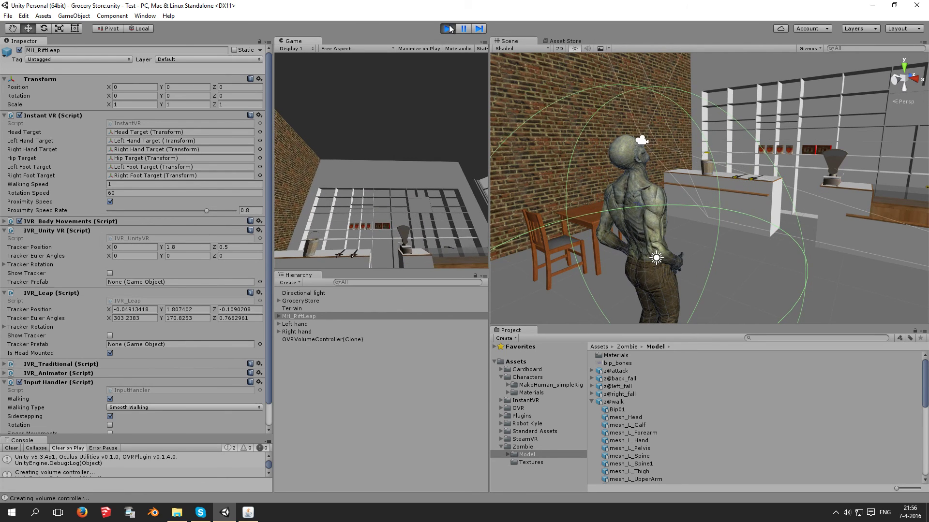
pyautogui.hotkey('ctrl', 'p')
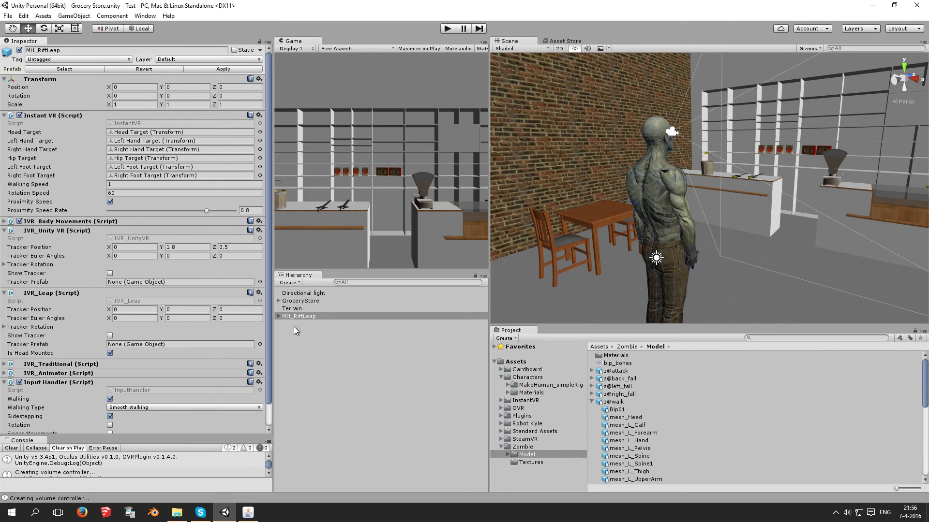
# Expand MH_RiftLeap > Zombie T-pose and select mesh_L_Forearm and mesh_R_Forearm together.
pyautogui.click(278, 316)
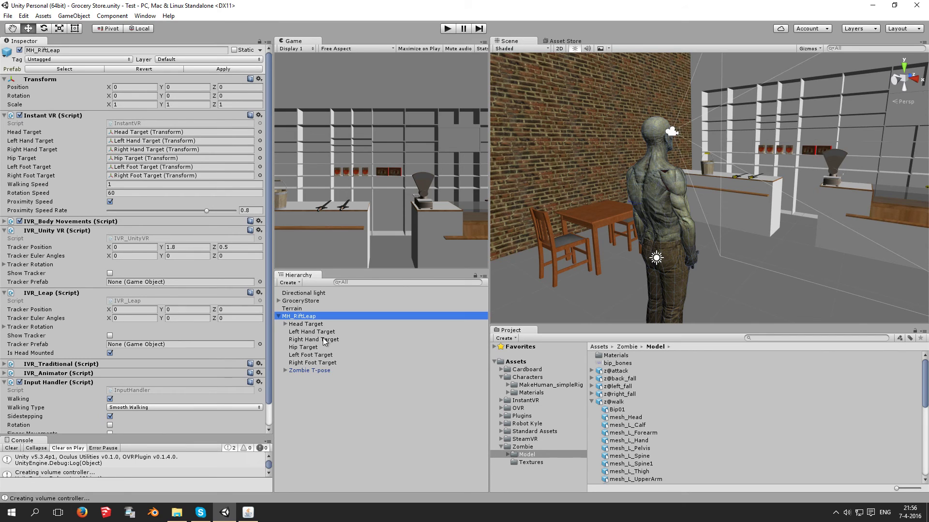
pyautogui.click(310, 371)
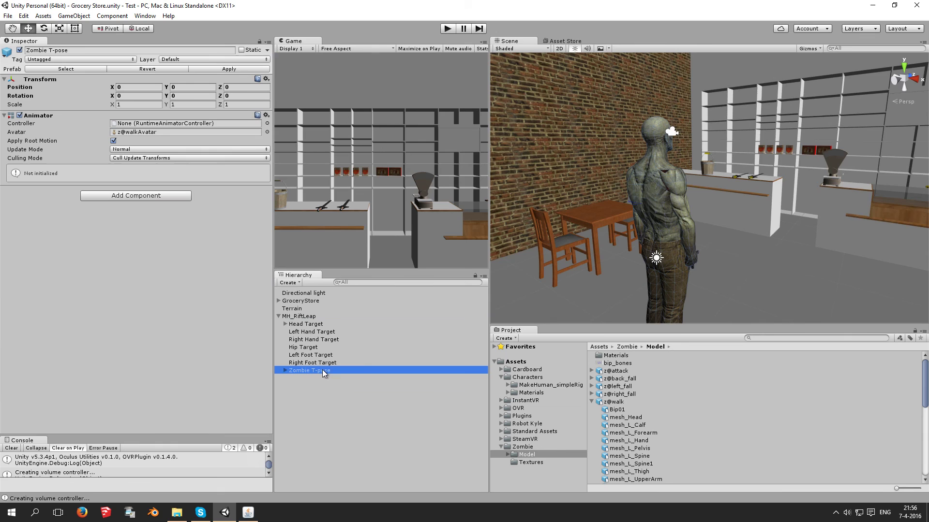
pyautogui.click(284, 371)
pyautogui.scroll(-1, 391, 358)
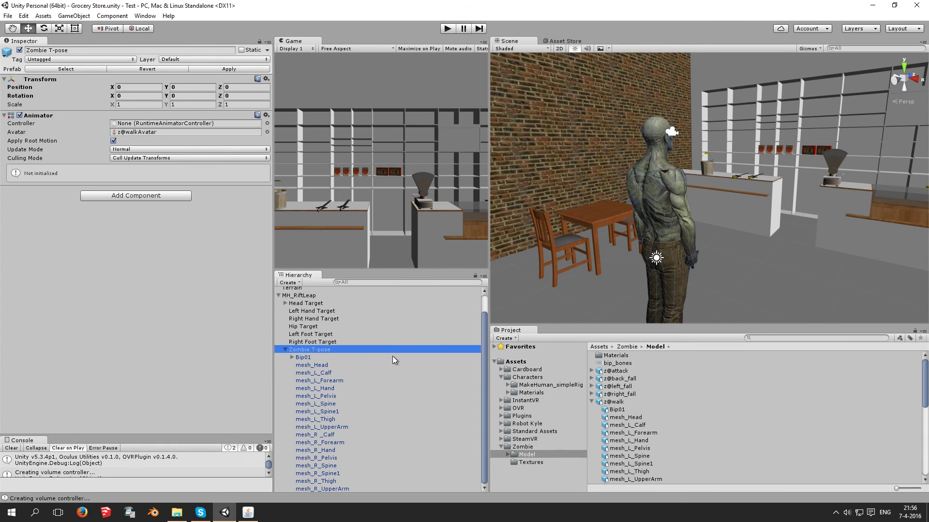
pyautogui.click(338, 381)
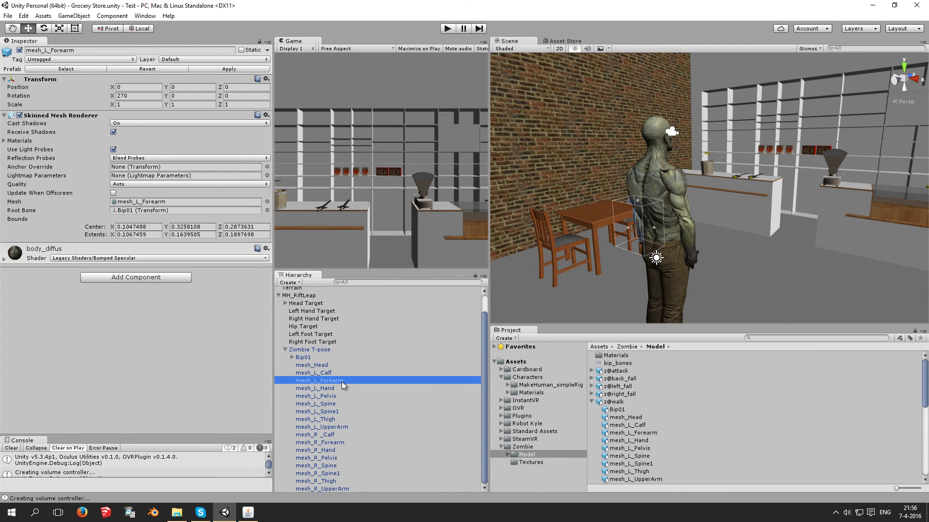
pyautogui.keyDown('ctrl'); pyautogui.click(326, 443); pyautogui.keyUp('ctrl')
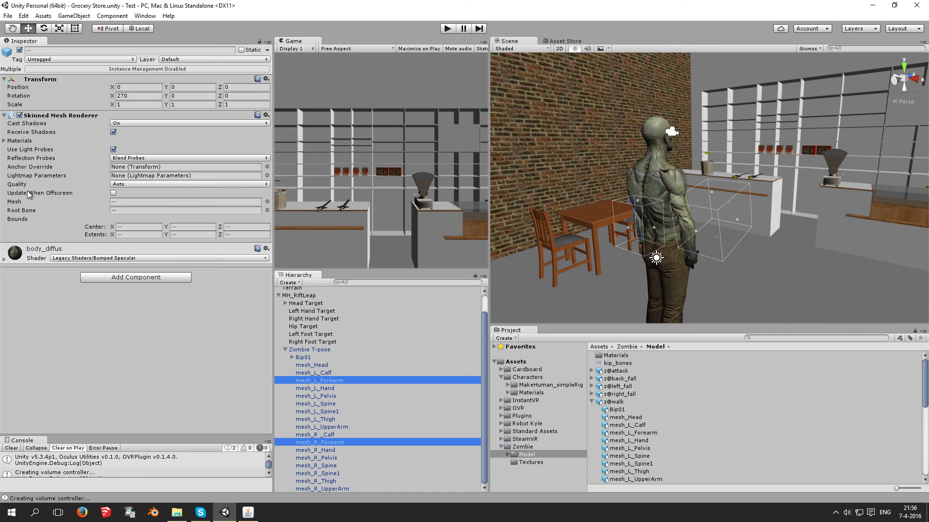
# Enable Update When Offscreen on both forearm meshes and start a test run.
pyautogui.click(113, 193)
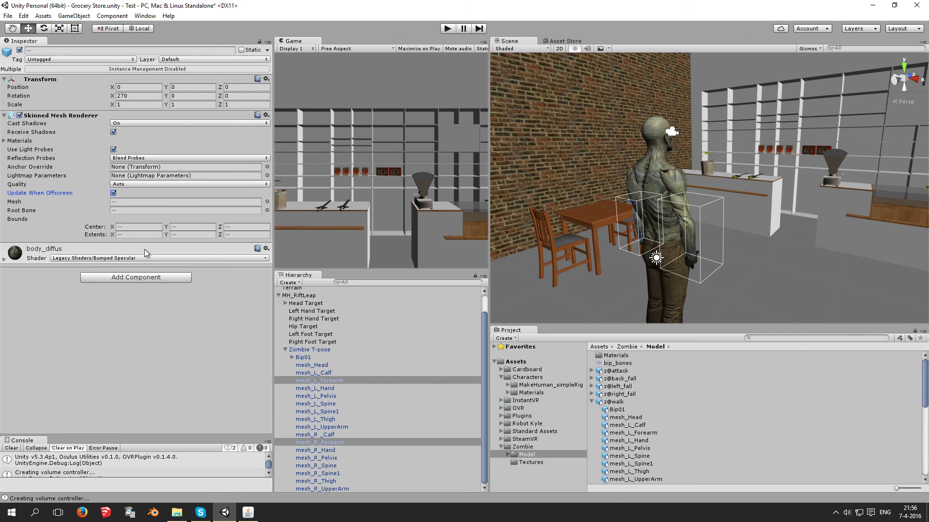
pyautogui.click(447, 29)
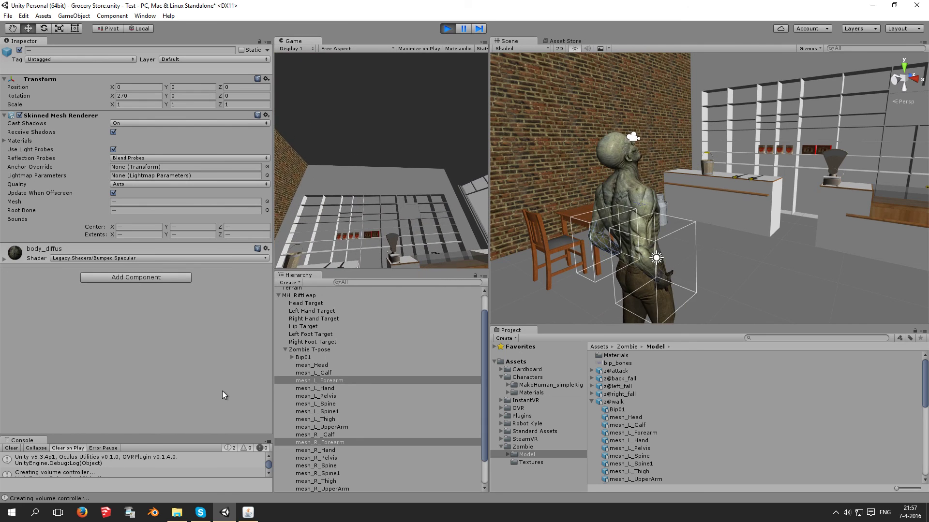
# Stop the test run and enable Update When Offscreen on mesh_L_UpperArm and mesh_R_UpperArm.
pyautogui.click(448, 32)
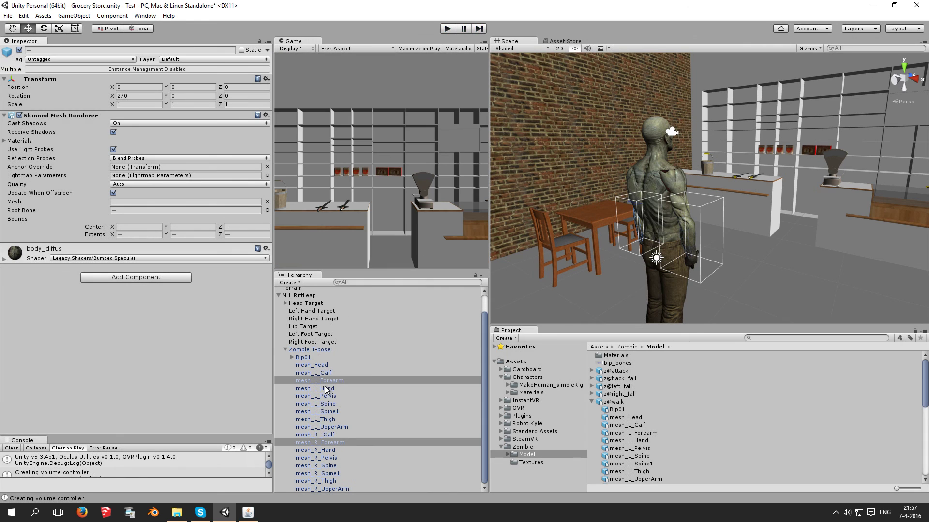
pyautogui.click(354, 427)
pyautogui.keyDown('ctrl'); pyautogui.click(339, 487); pyautogui.keyUp('ctrl')
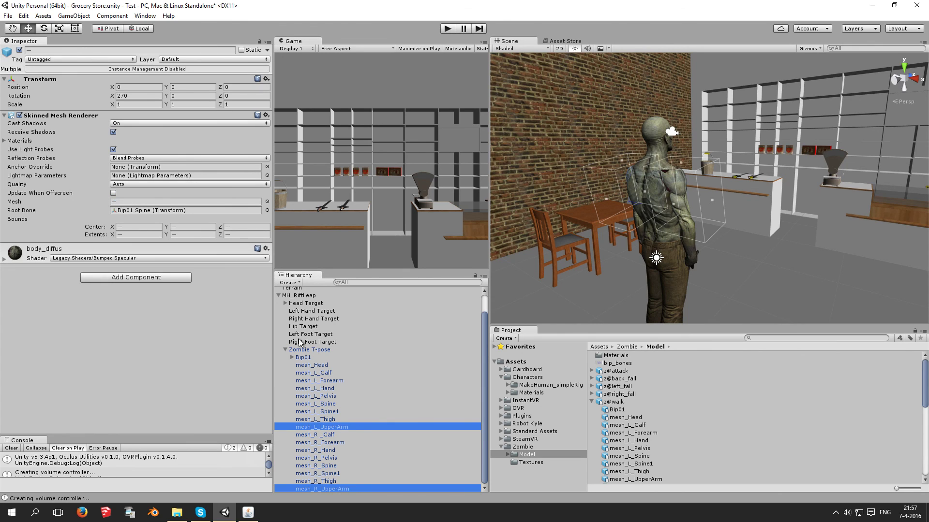
pyautogui.click(113, 193)
pyautogui.scroll(1, 704, 266)
pyautogui.scroll(1, 691, 232)
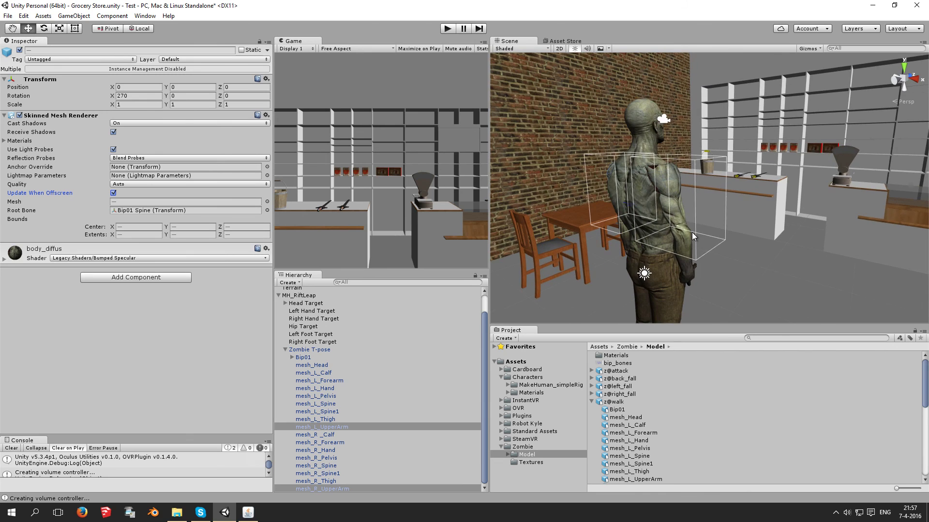
pyautogui.scroll(1, 670, 246)
# Orbit the Scene view to inspect the zombie from its feet, behind, and beside the table.
pyautogui.moveTo(670, 246); pyautogui.dragTo(742, 222, button='right')
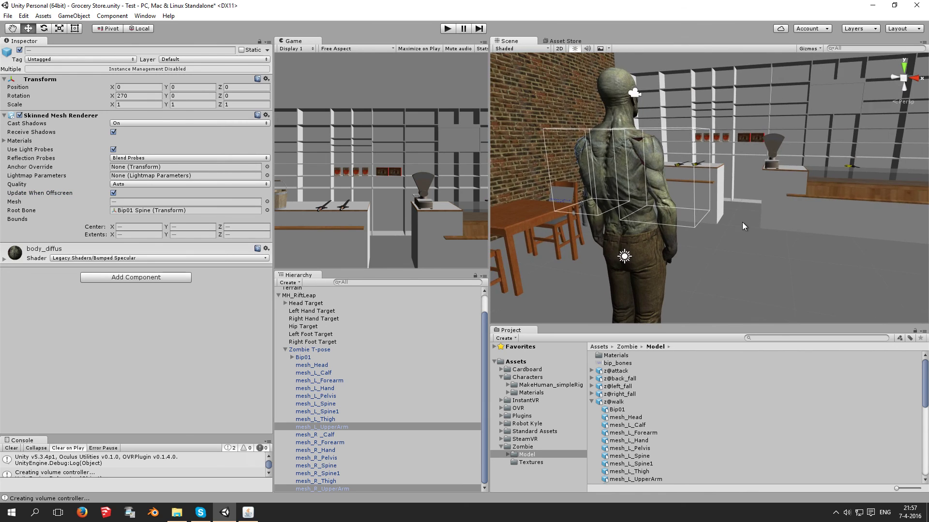
pyautogui.moveTo(360, 296); pyautogui.dragTo(607, 238, button='right')
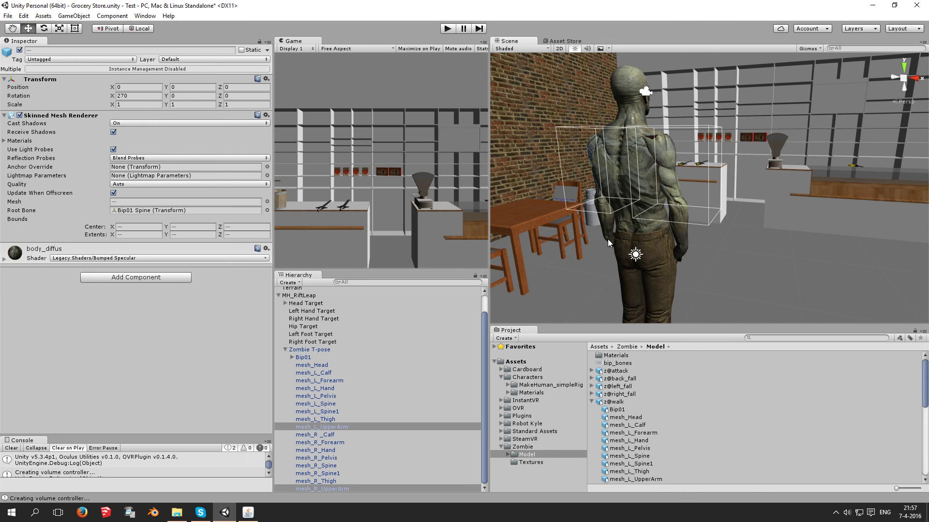
pyautogui.moveTo(841, 245); pyautogui.dragTo(439, 36, button='right')
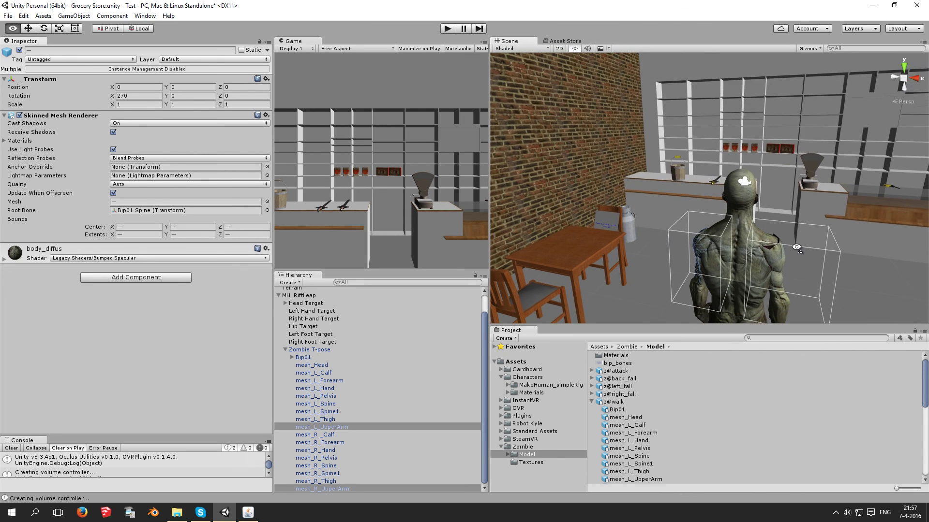